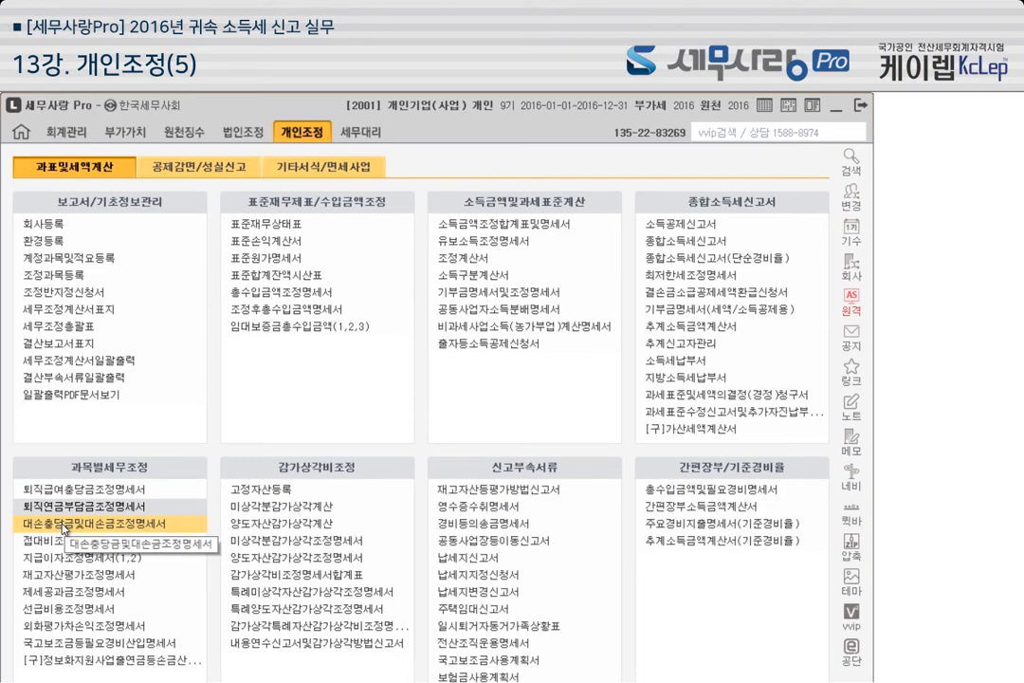
# Open the 대손충당금및대손금조정명세서 form and call up its data reload, declining to load new figures
pyautogui.click(64, 529)
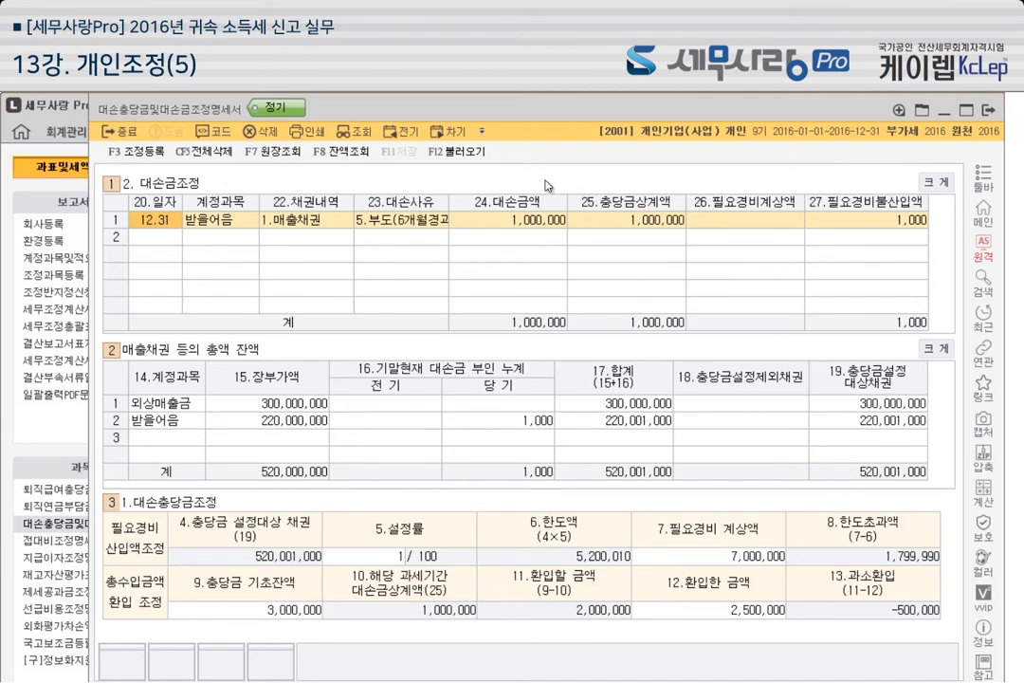
pyautogui.click(442, 155)
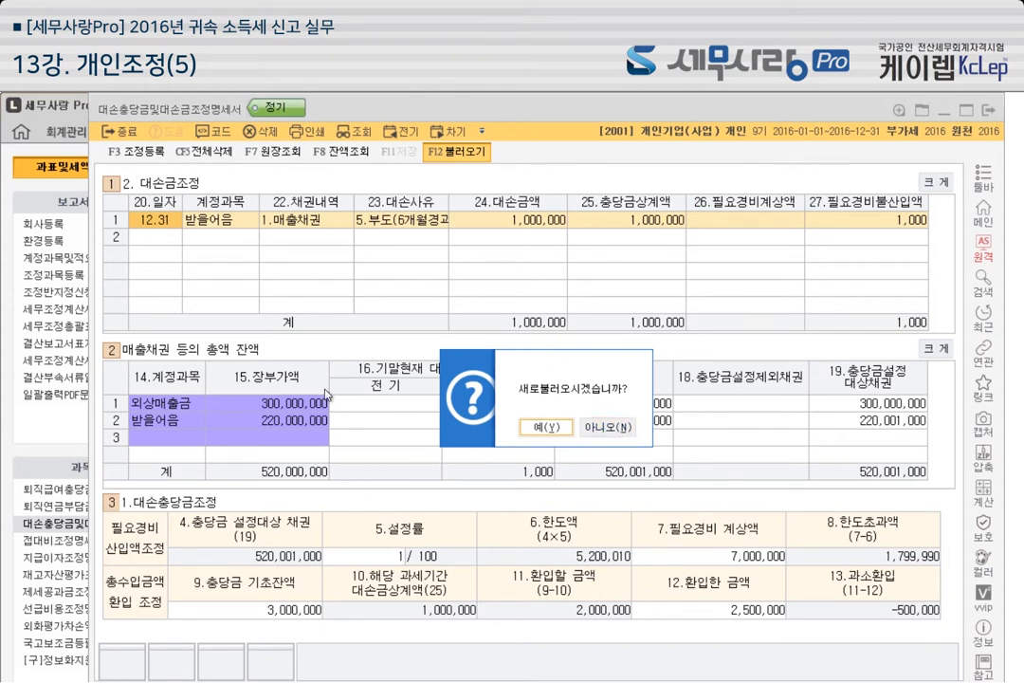
pyautogui.click(622, 430)
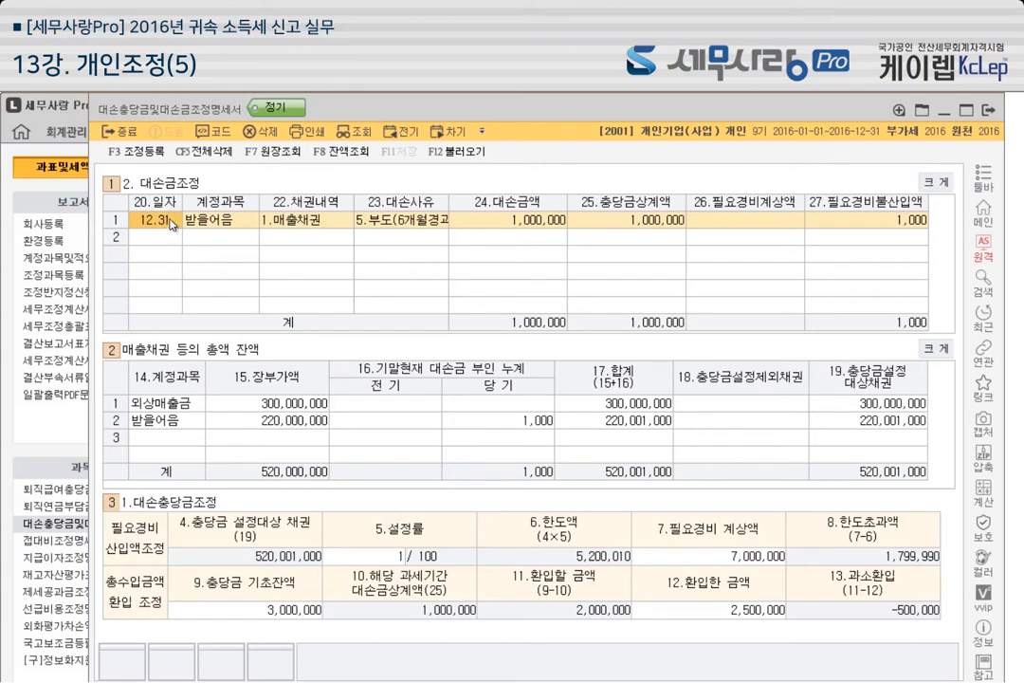
# Review the 받을어음 entry's date, 대손금액 and 필요경비불산입액 in the 대손금조정 table
pyautogui.press('Down')
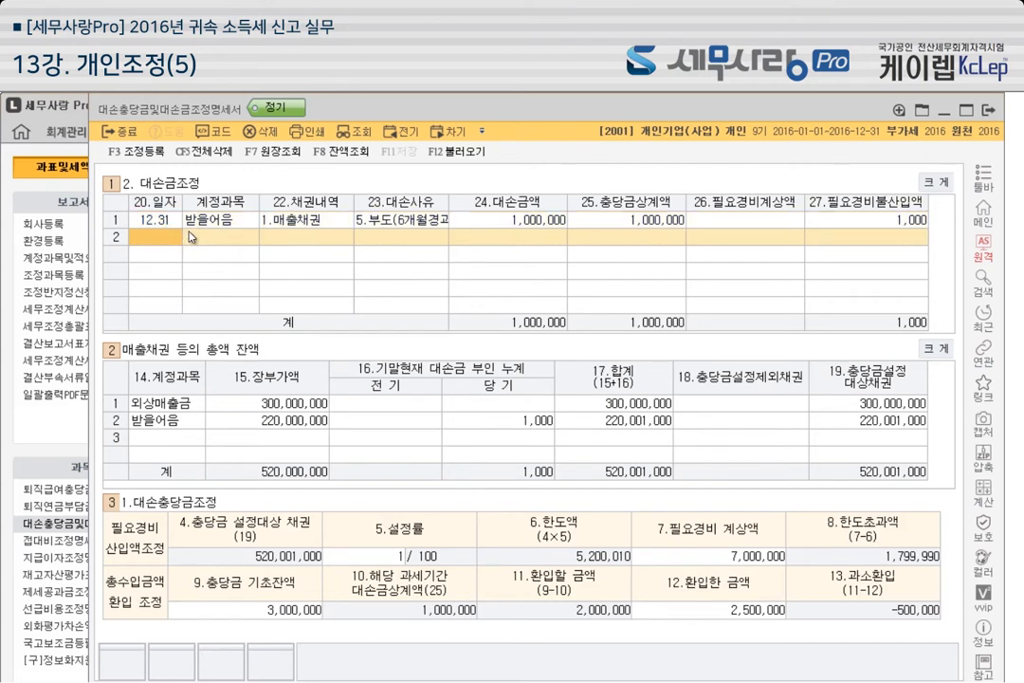
pyautogui.click(179, 224)
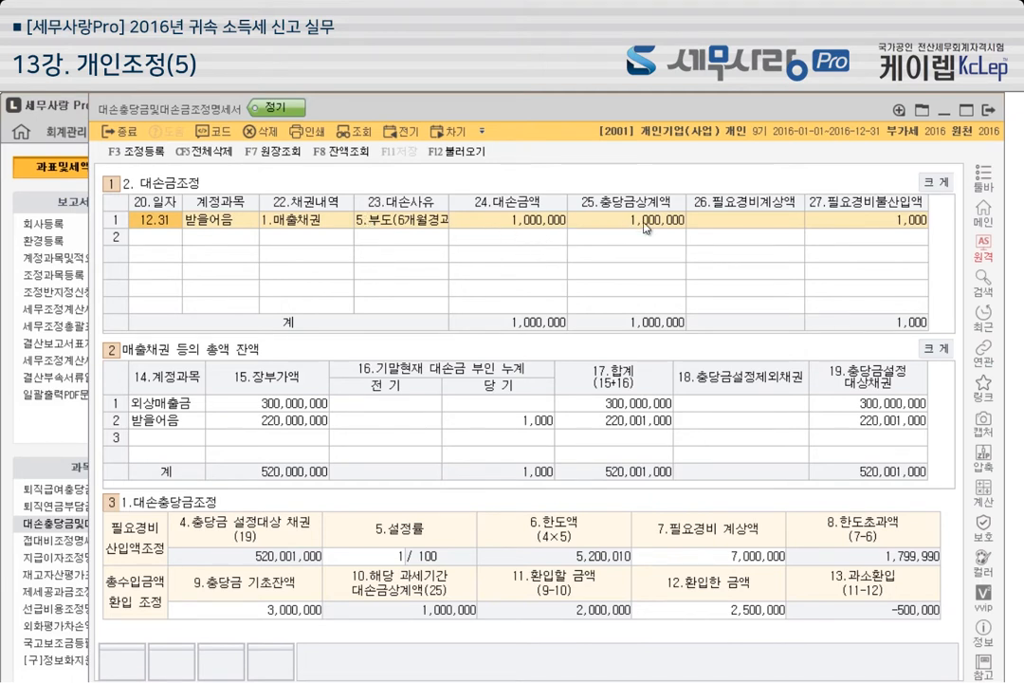
pyautogui.click(515, 223)
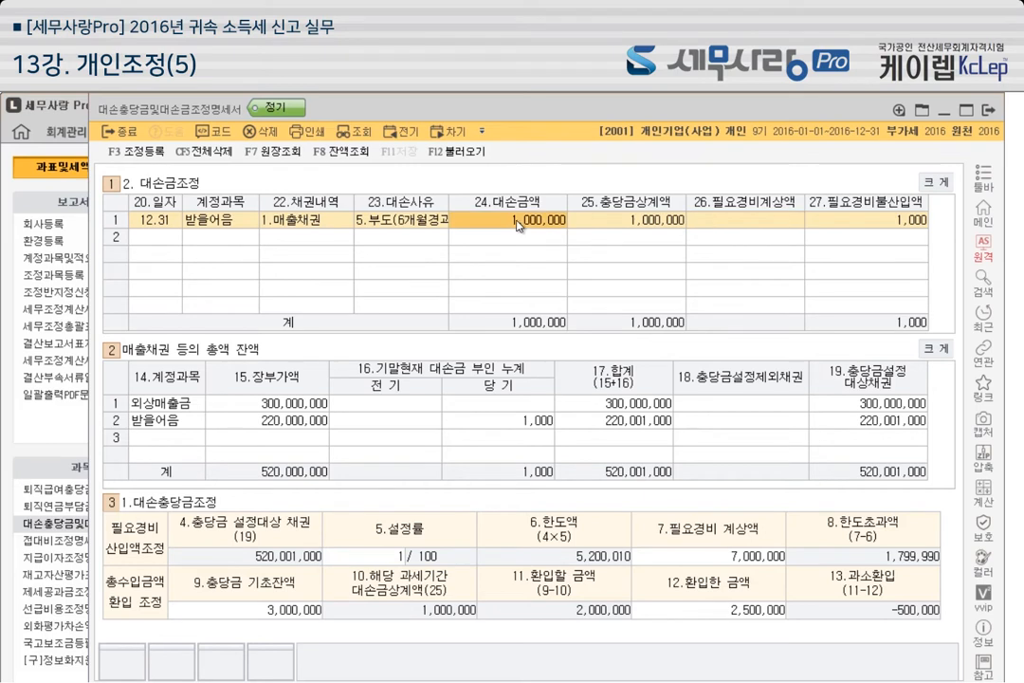
pyautogui.click(874, 220)
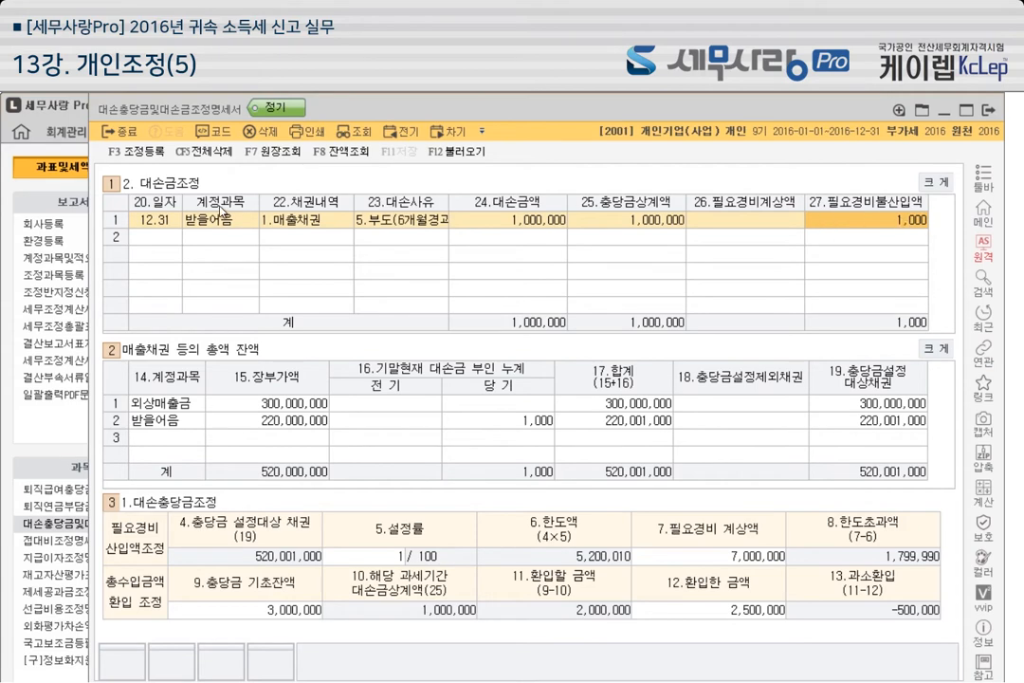
# Examine the 대손금부인 entry and its income note in 조정 등록, and close the dialog
pyautogui.click(139, 155)
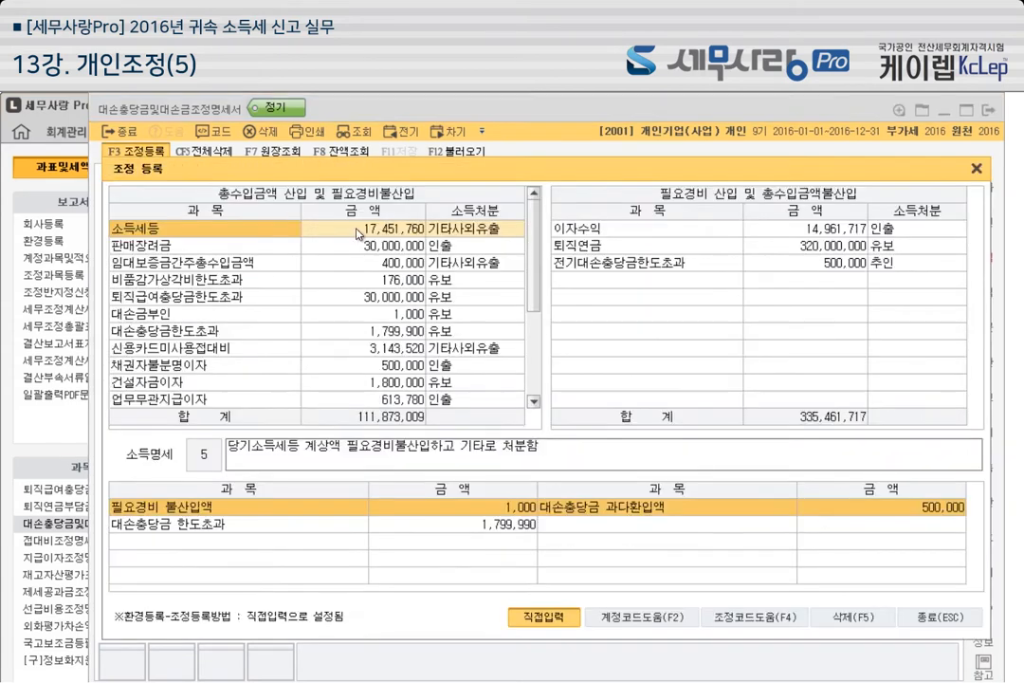
pyautogui.click(379, 320)
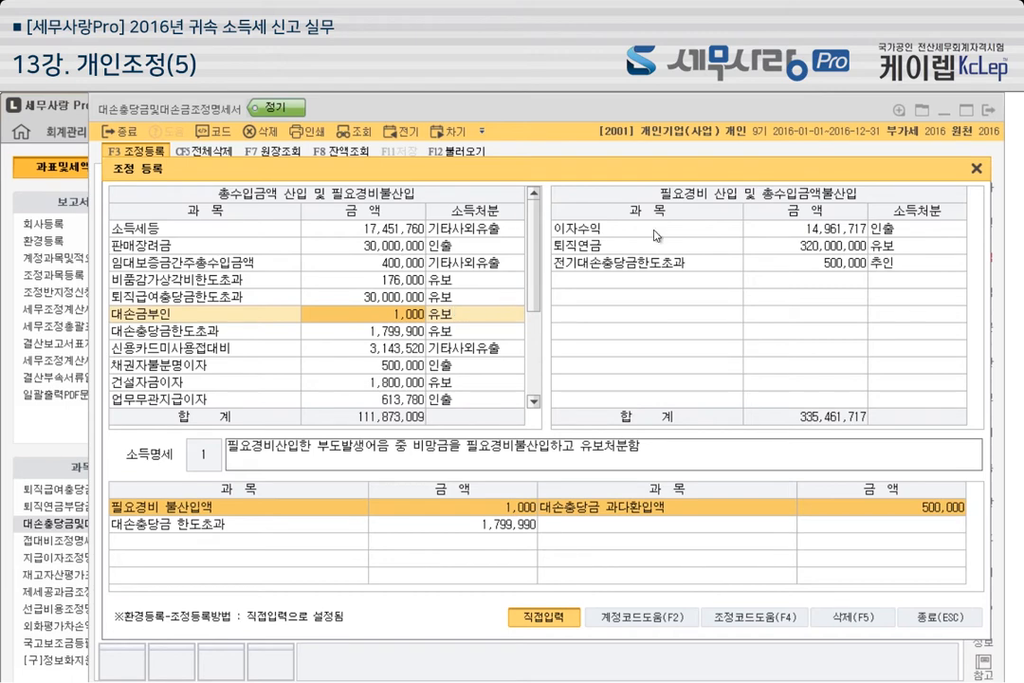
pyautogui.click(976, 168)
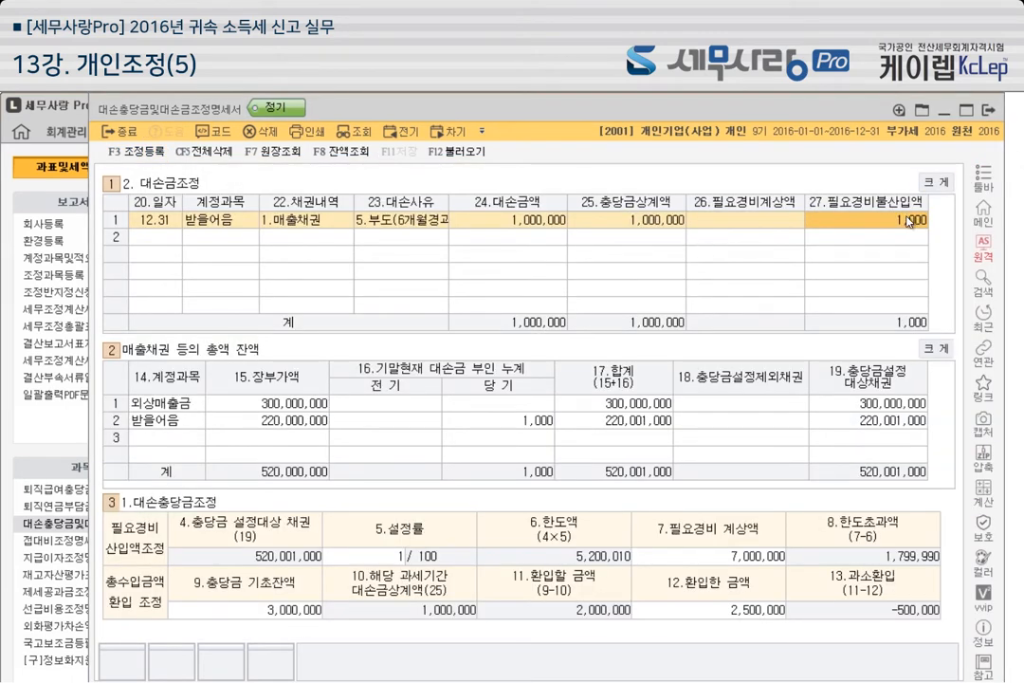
# Compare the 받을어음 row's current-period 대손금 부인 누계 with the 받을어음 entry in 대손금조정
pyautogui.click(526, 420)
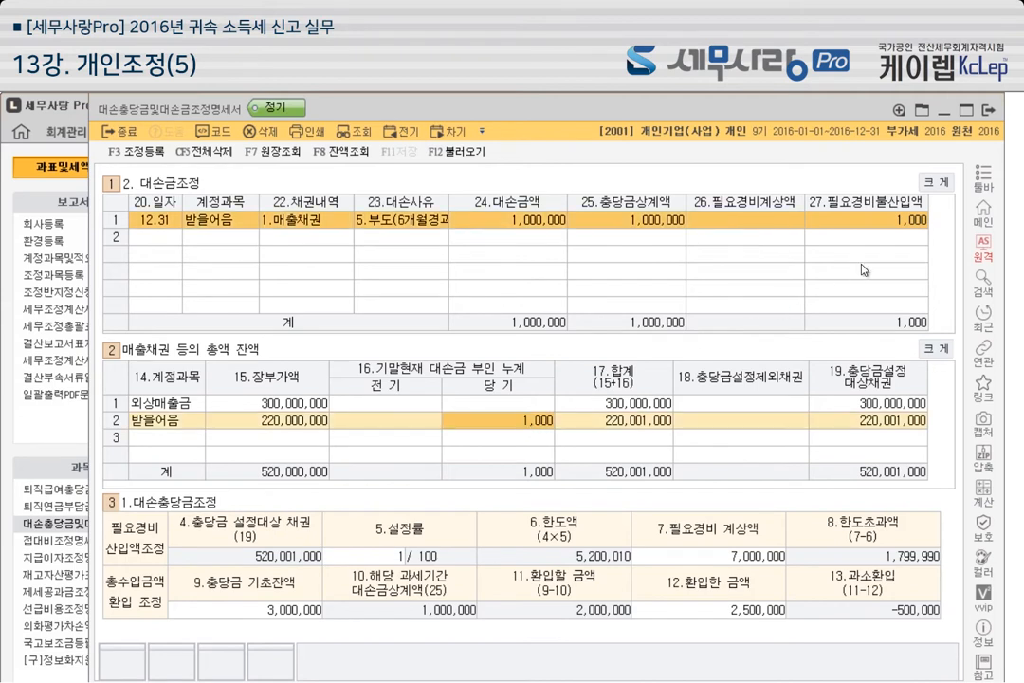
pyautogui.click(228, 224)
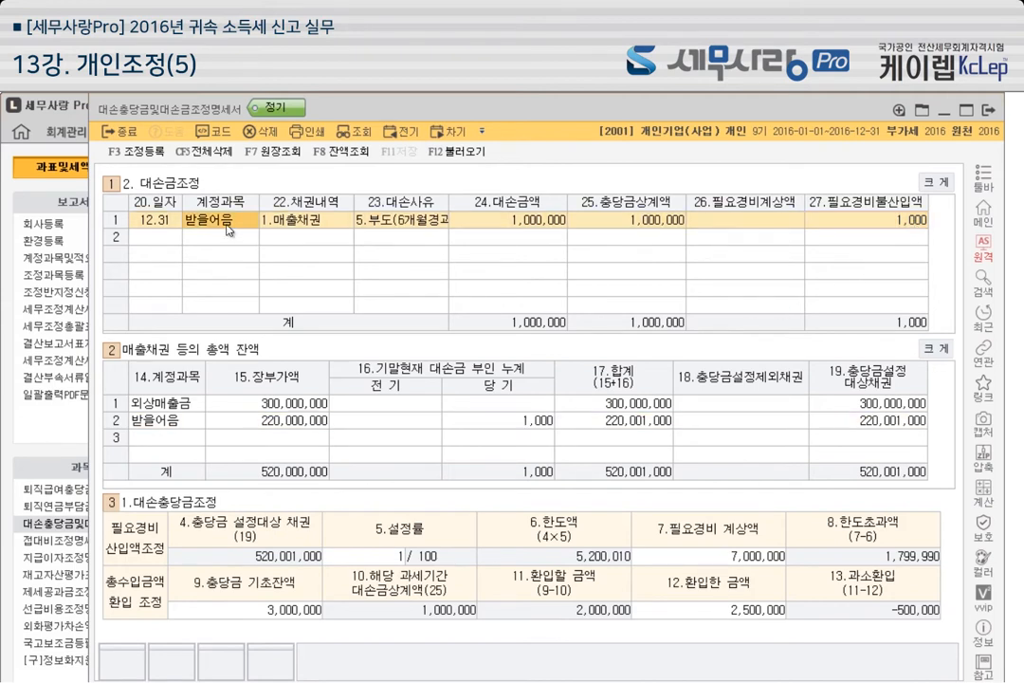
pyautogui.click(506, 429)
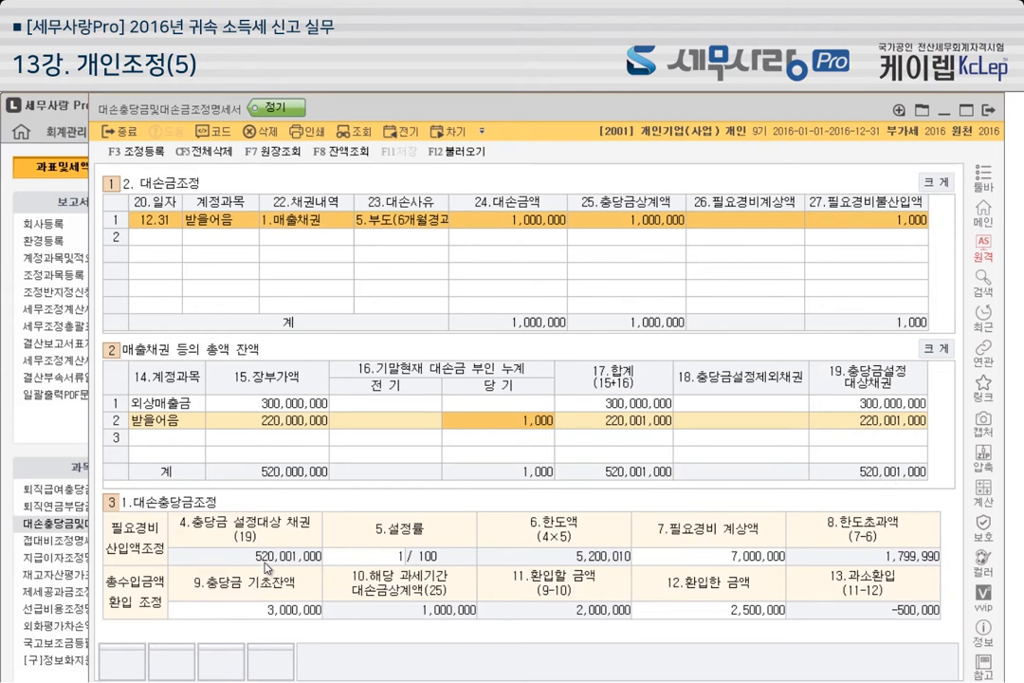
# Review the 대손사유 choices for the 받을어음 entry and the 설정률 and 필요경비 계상액 in 대손충당금조정
pyautogui.click(396, 559)
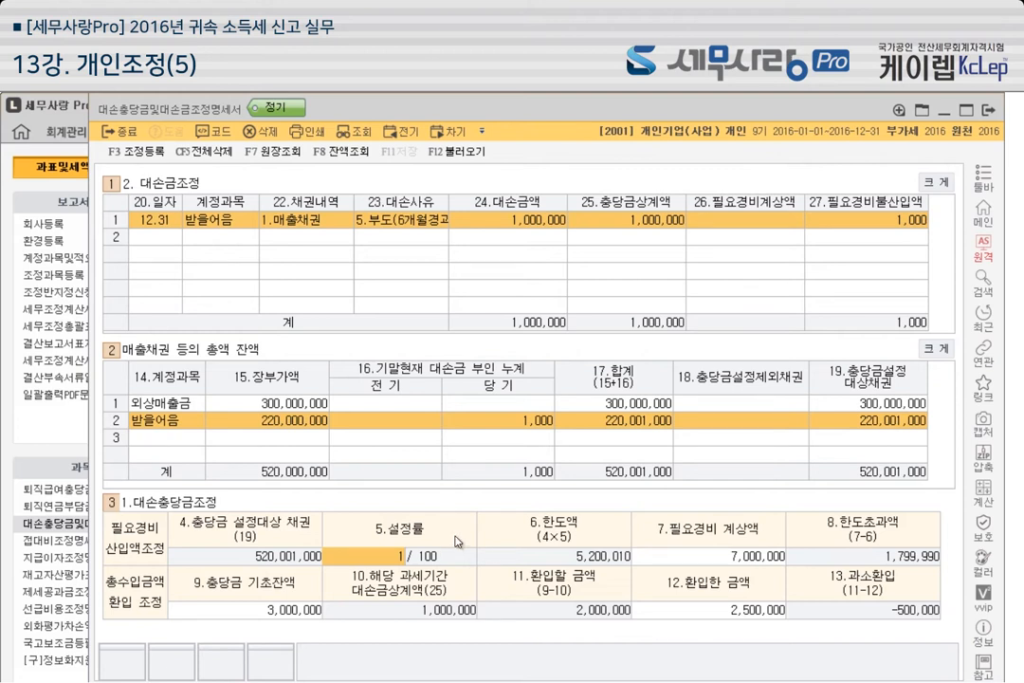
pyautogui.click(406, 222)
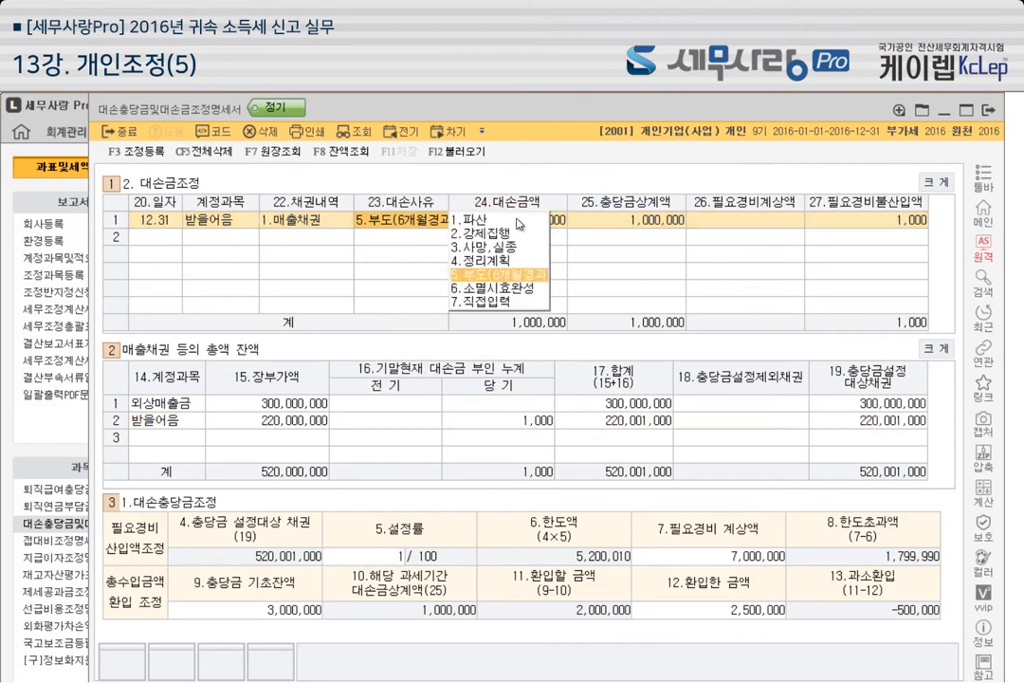
pyautogui.click(678, 241)
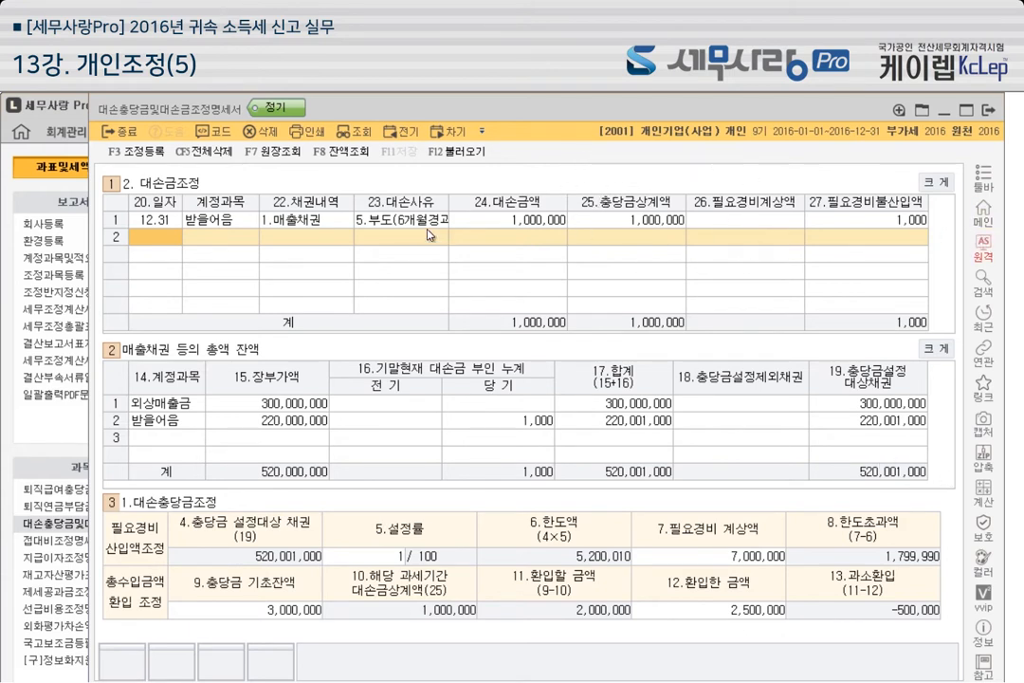
pyautogui.click(391, 559)
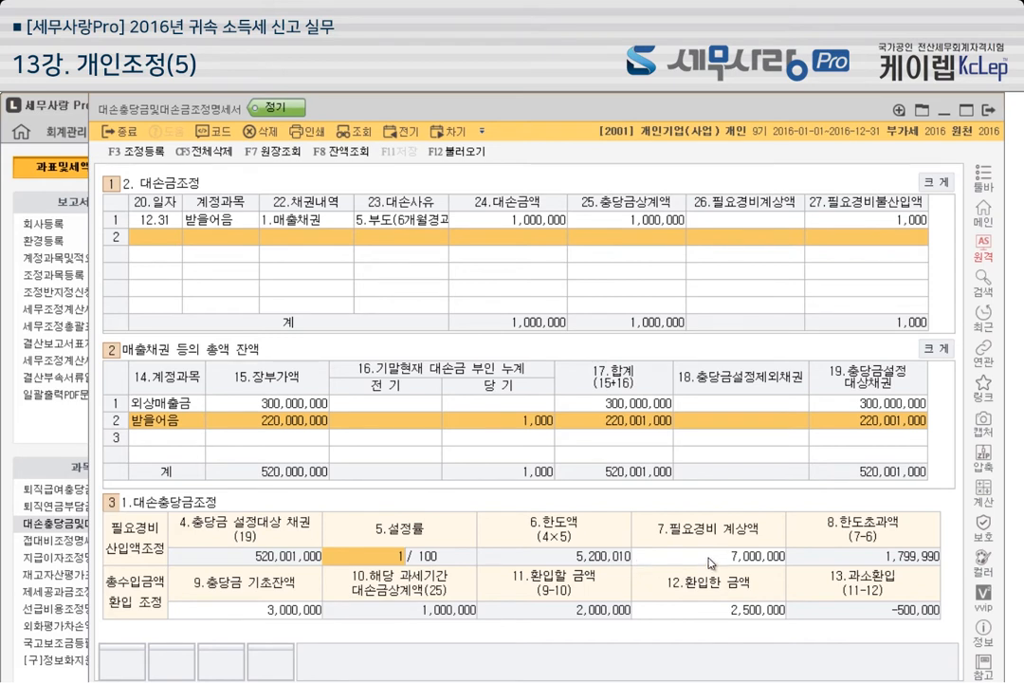
pyautogui.click(755, 564)
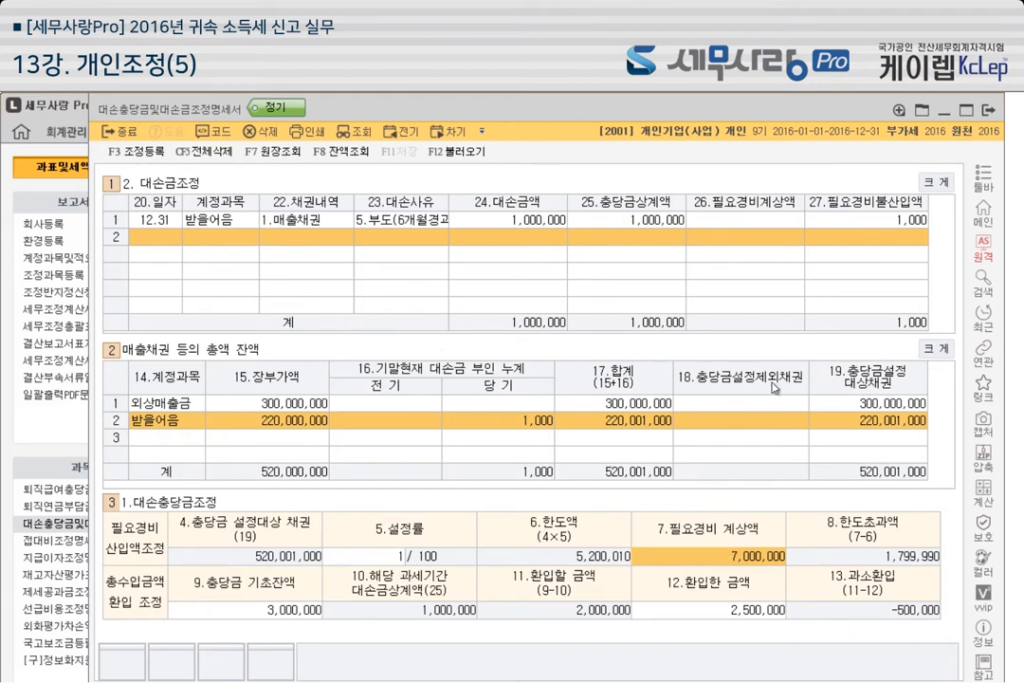
# Open 조정 등록 and examine the 전기대손충당금한도초과 entry and its amount
pyautogui.click(155, 153)
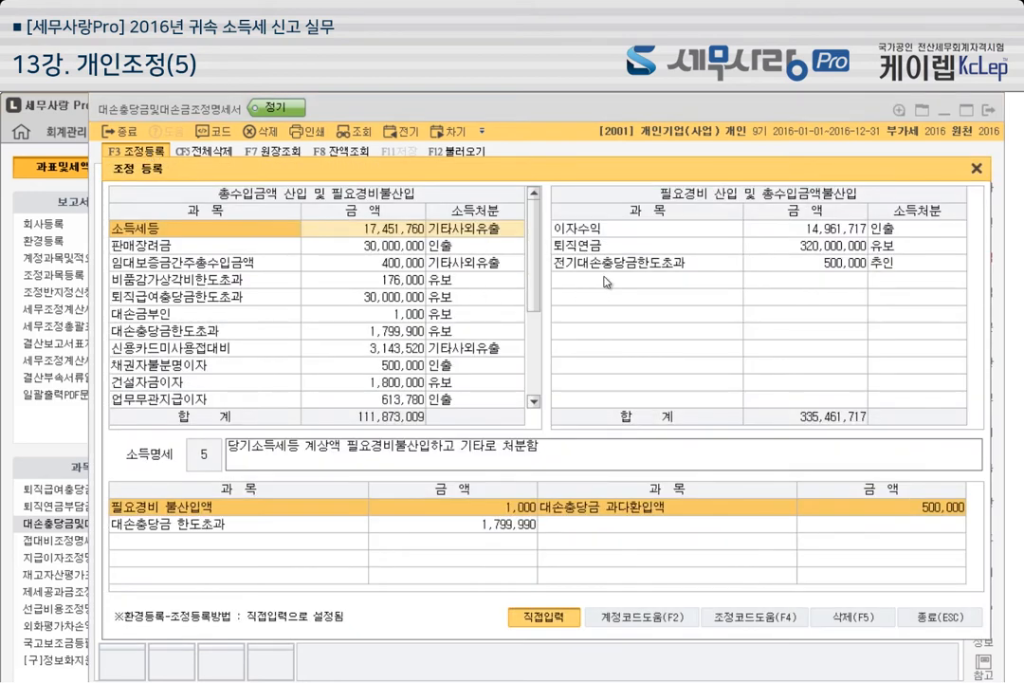
pyautogui.click(603, 263)
pyautogui.click(806, 265)
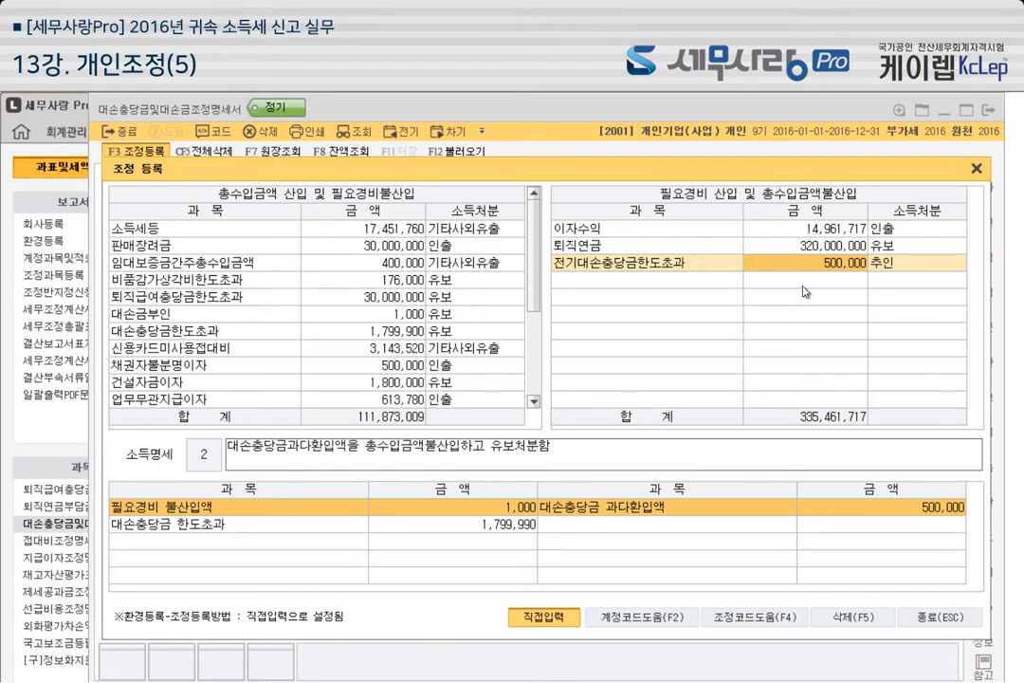
# Switch the 소득처분 of the 전기대손충당금한도초과 entry to 유보 and set it back to 추인
pyautogui.click(892, 269)
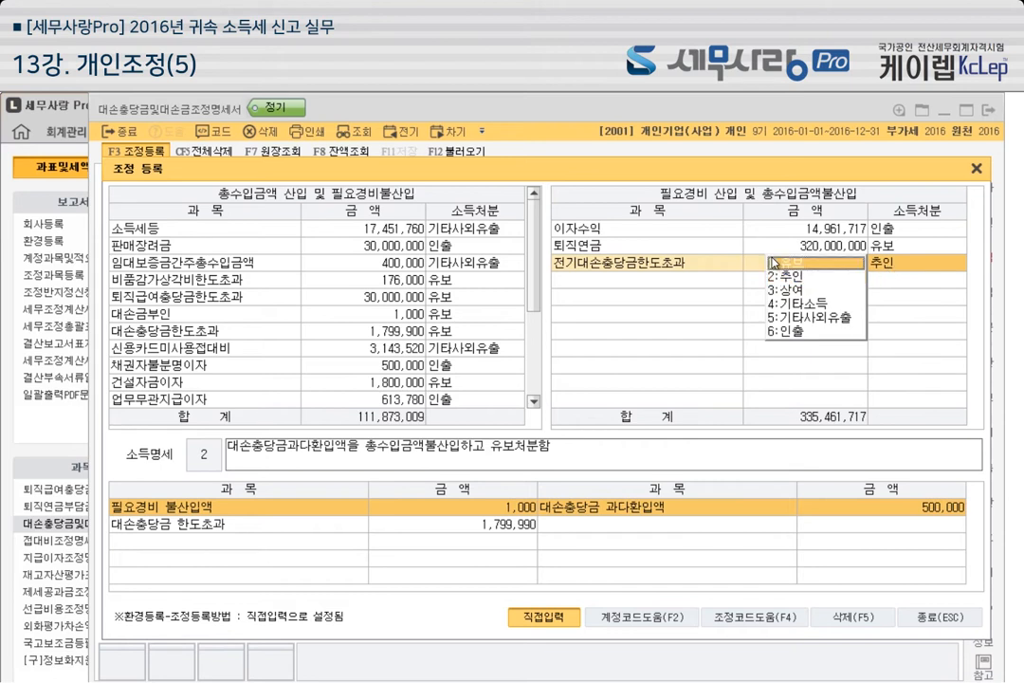
pyautogui.click(787, 263)
pyautogui.click(827, 266)
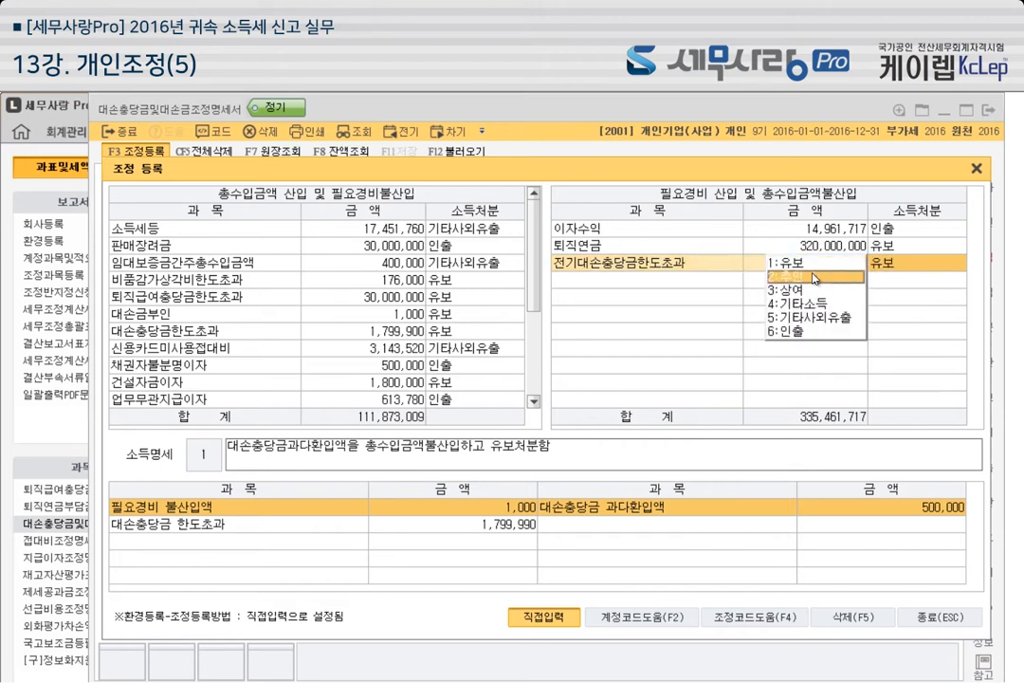
pyautogui.click(813, 277)
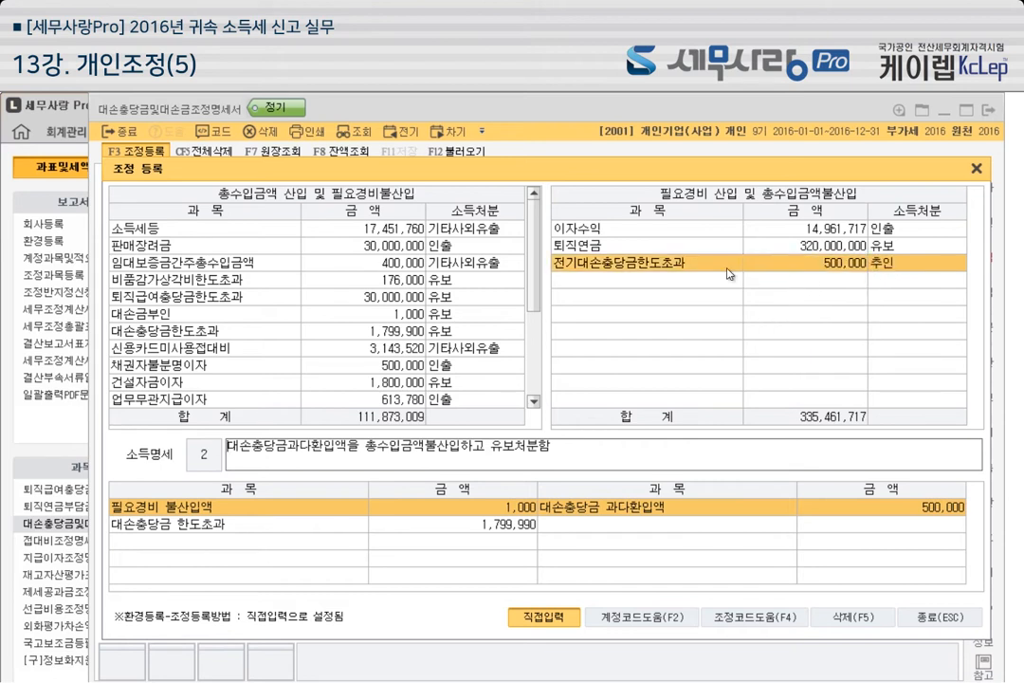
# Examine the 대손충당금한도초과 entry's income note and close 조정 등록
pyautogui.click(289, 328)
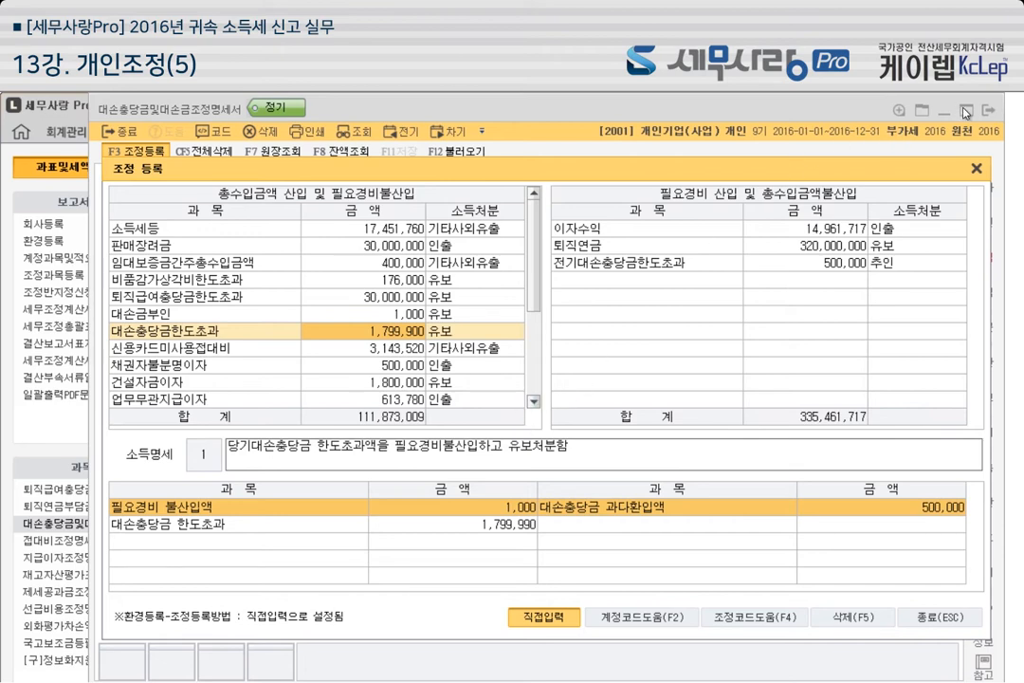
pyautogui.click(976, 168)
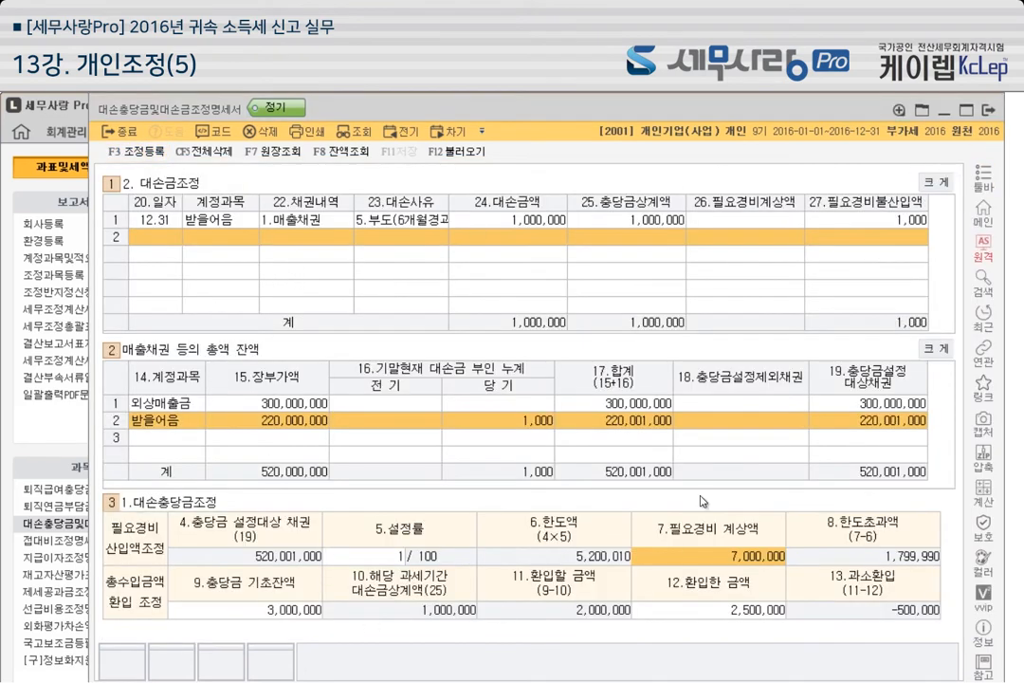
# Exit the 대손충당금및대손금조정명세서 form and open 접대비조정명세서(1,2)
pyautogui.click(124, 132)
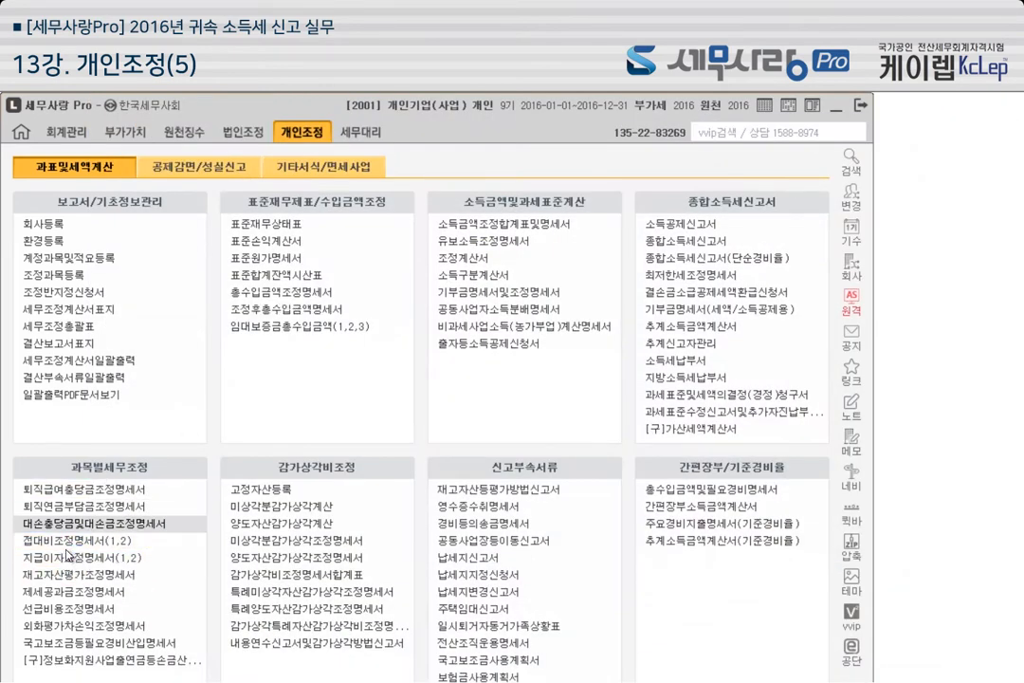
pyautogui.click(76, 540)
pyautogui.moveTo(477, 123); pyautogui.dragTo(361, 110)
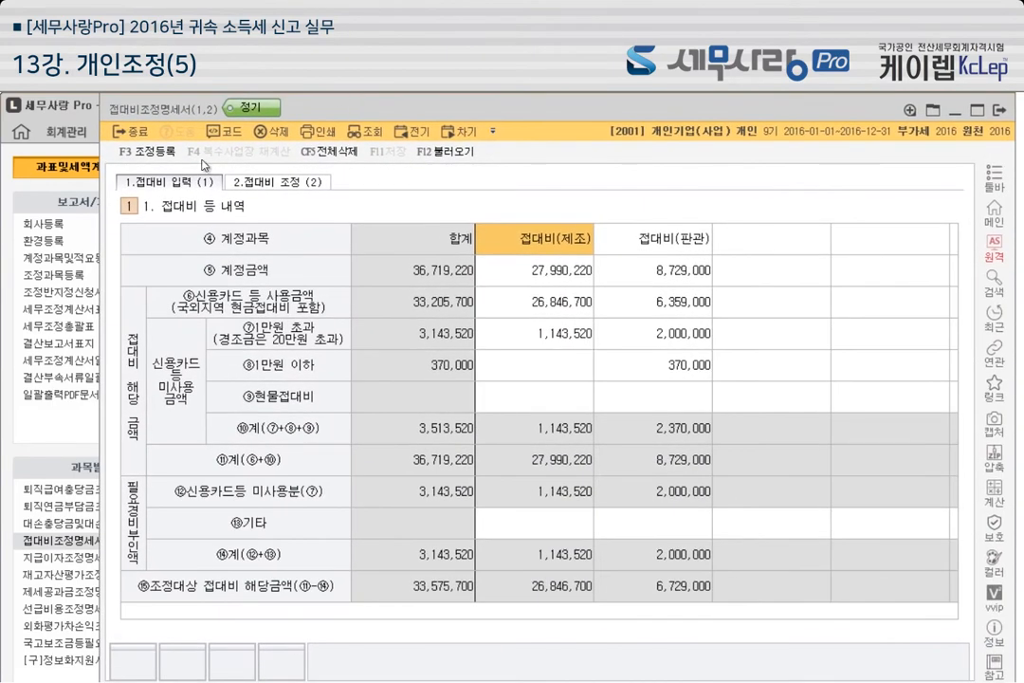
# Check the 중소기업여부 choices for the company in 회사등록 and return to 접대비조정명세서
pyautogui.click(43, 223)
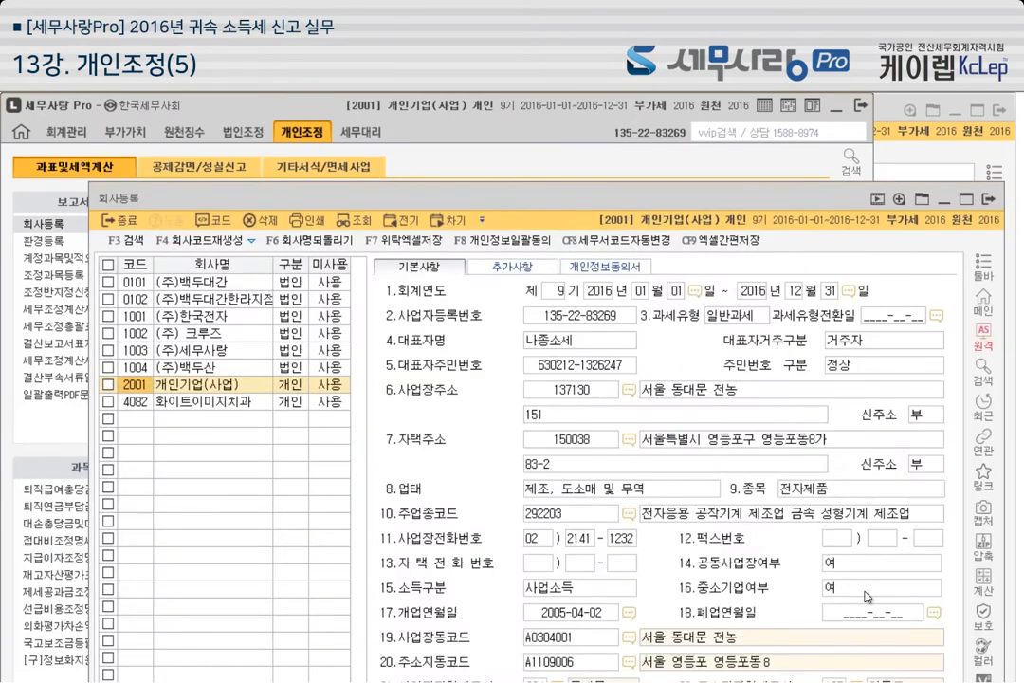
pyautogui.click(865, 593)
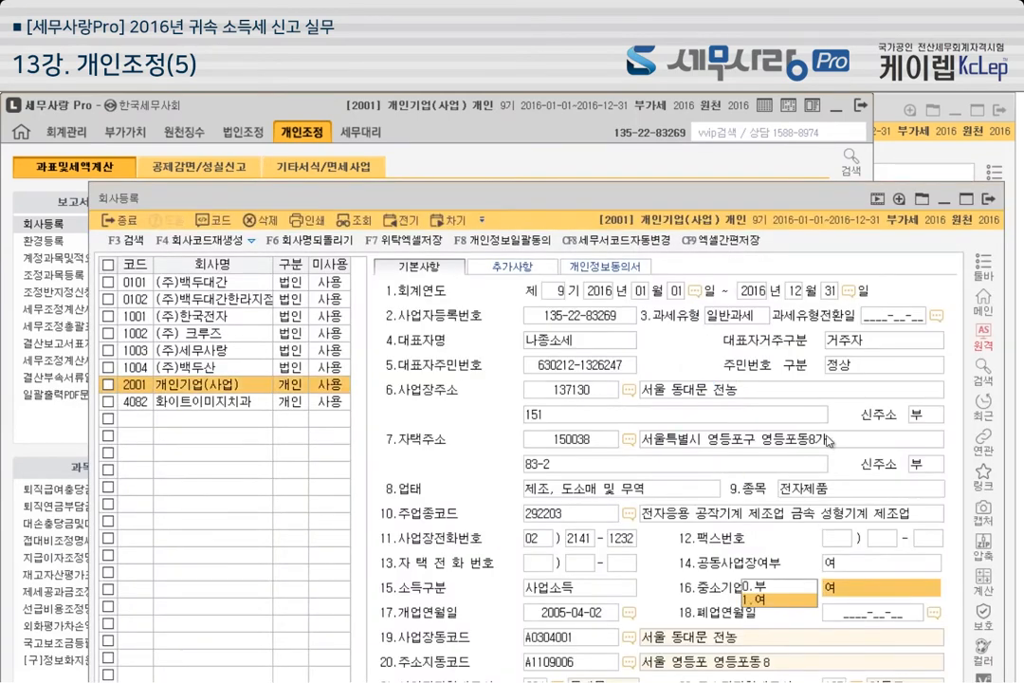
pyautogui.click(989, 197)
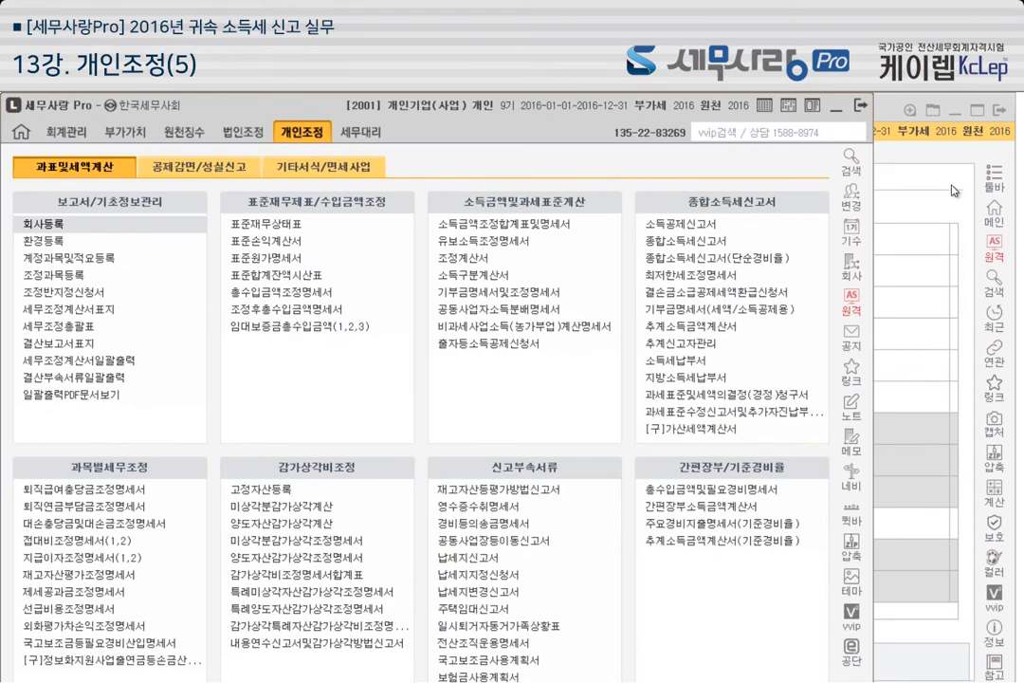
pyautogui.click(926, 191)
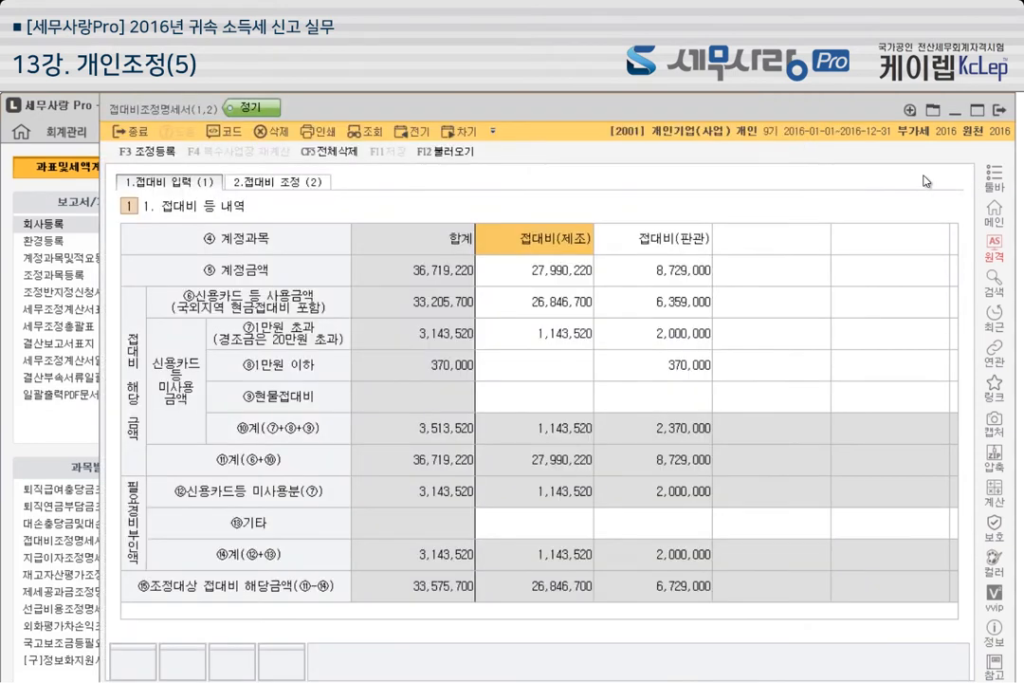
# View the 접대비 조정 (2) section and return to 접대비 입력 (1) to review the entertainment expense details
pyautogui.click(327, 180)
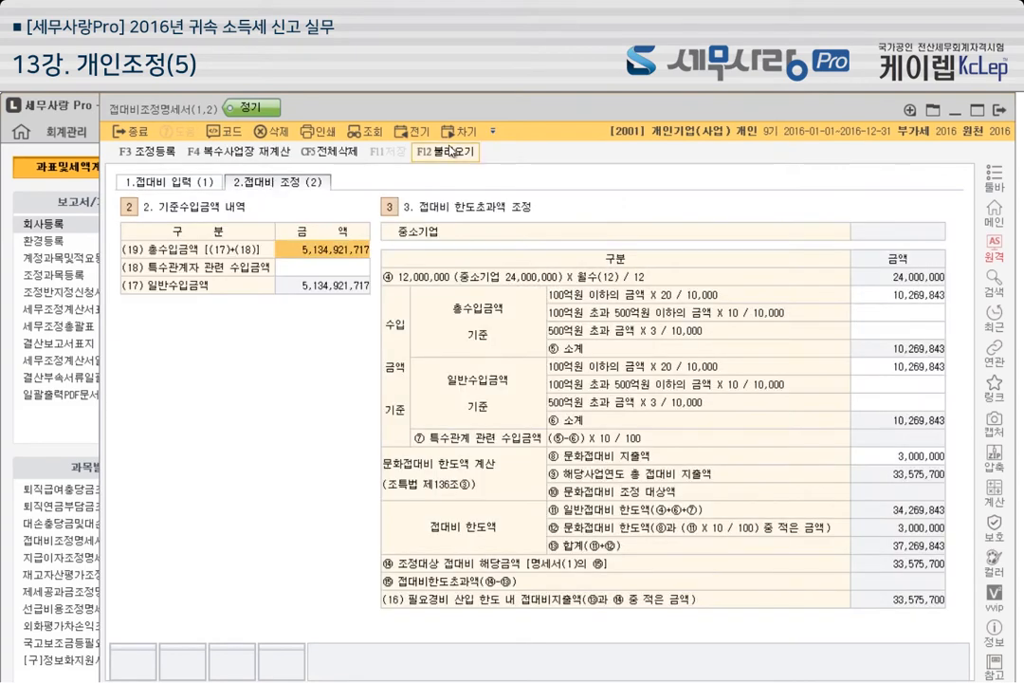
pyautogui.click(193, 179)
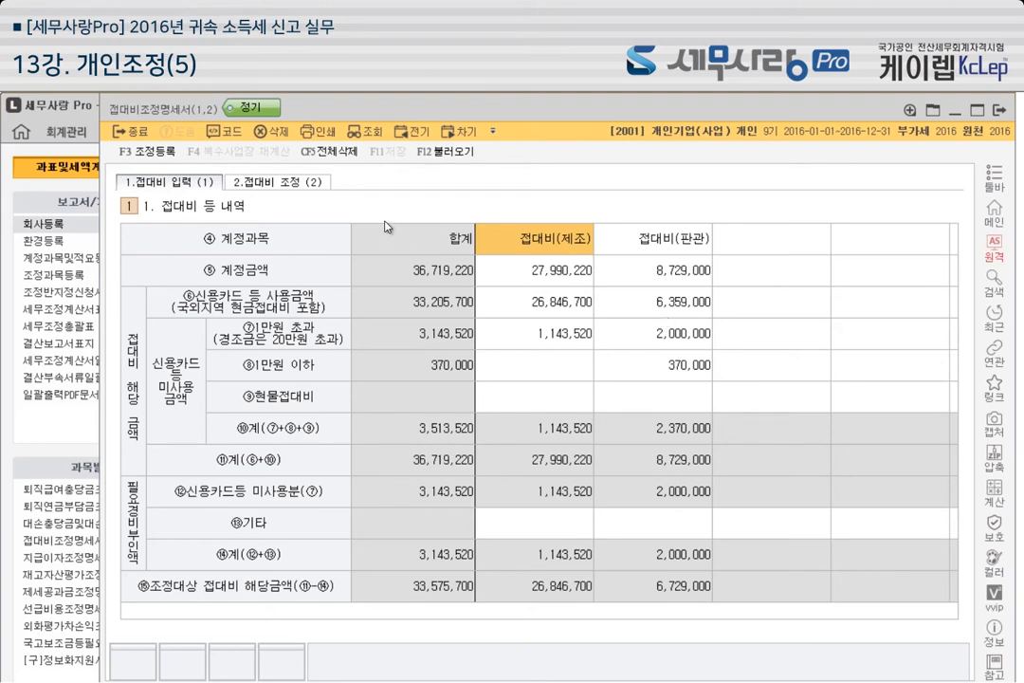
# Open the 복수 사업장의 기준한도 재계산 dialog for 접대비 조정 (2) and move it aside to read it
pyautogui.click(294, 183)
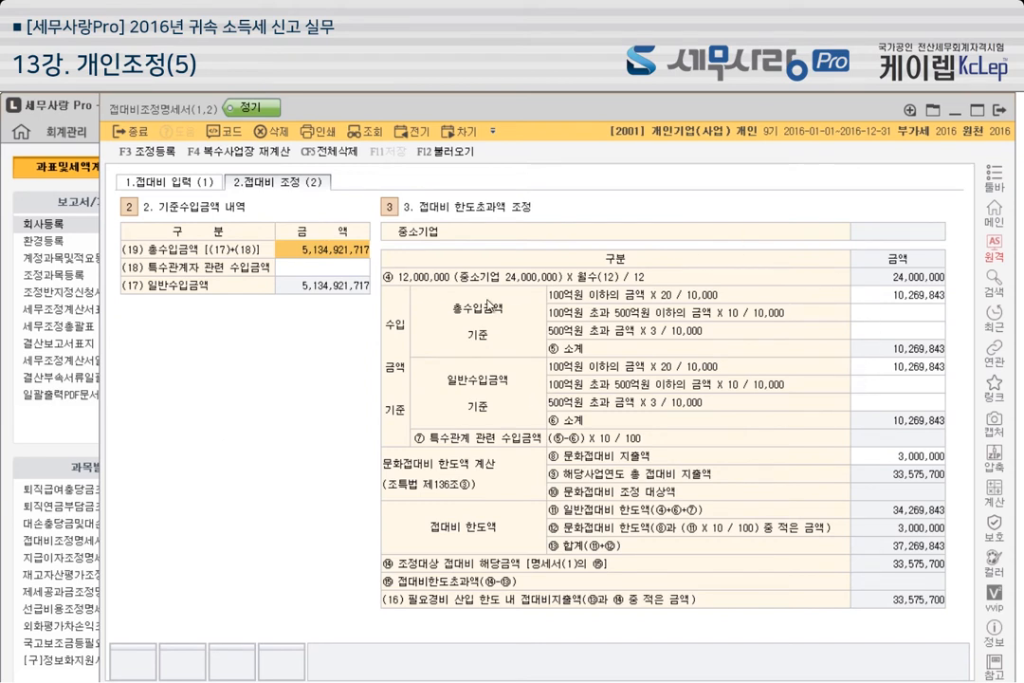
pyautogui.click(234, 156)
pyautogui.moveTo(540, 301); pyautogui.dragTo(352, 334)
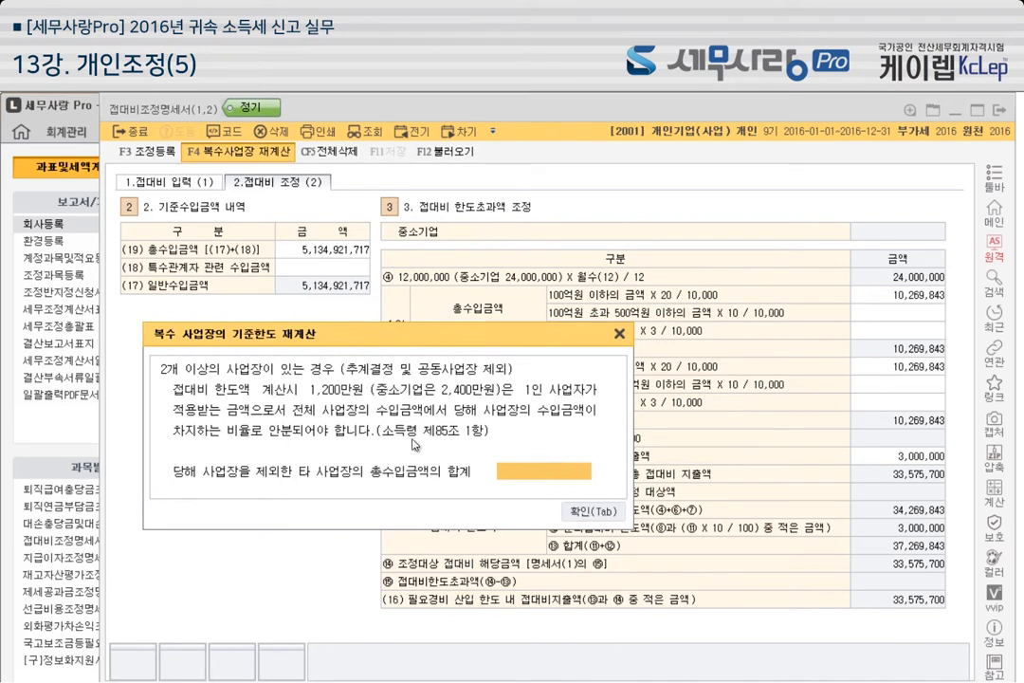
# Set 당해 사업장을 제외한 타 사업장의 총수입금액의 합계 to 2,000,000,000 and recalculate the entertainment expense limit
pyautogui.write('3')
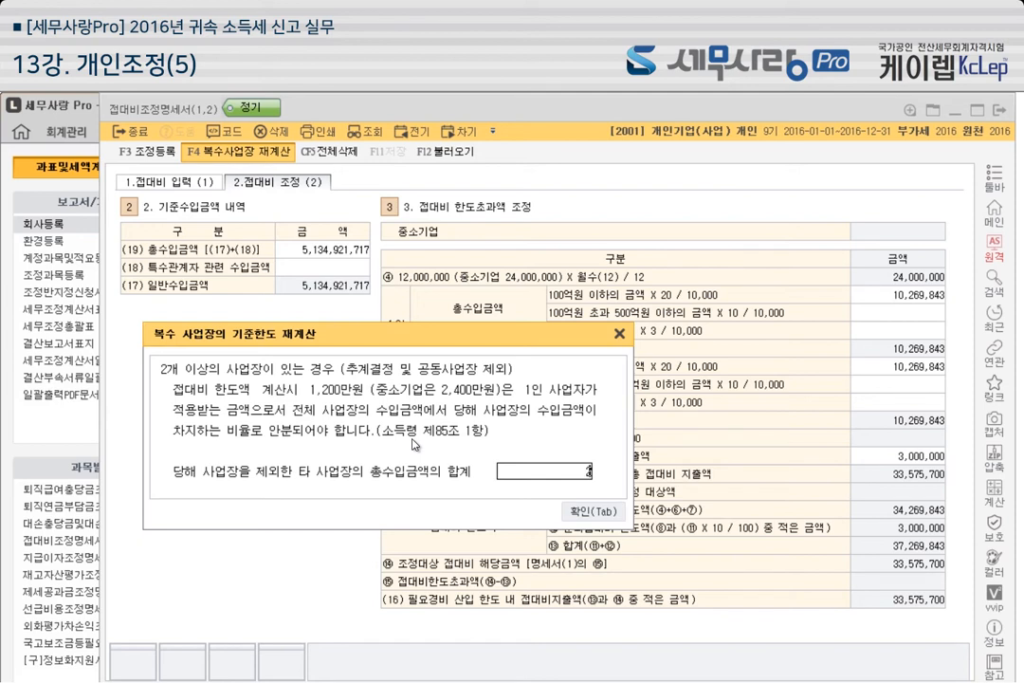
pyautogui.write('0000000,000')
pyautogui.press('Return')
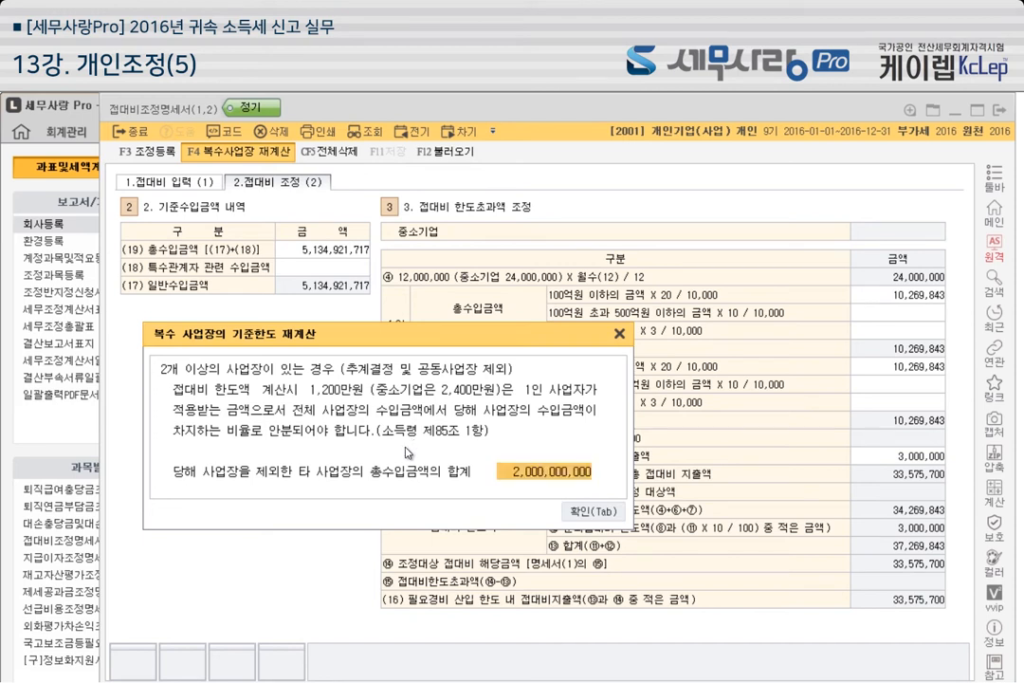
pyautogui.press('Tab')
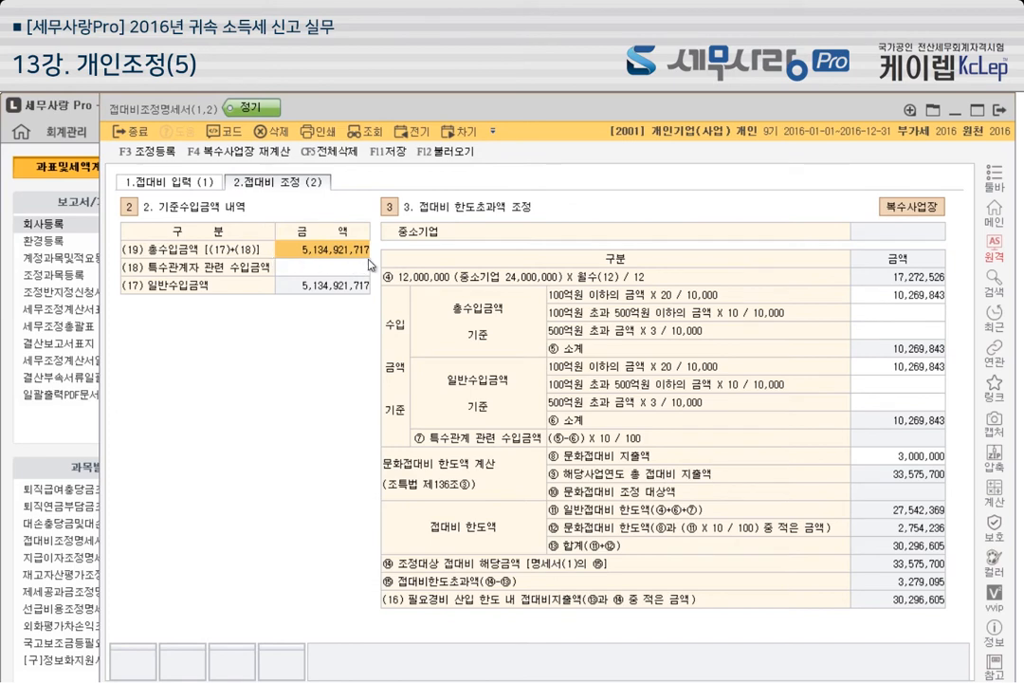
# Reopen the 복수 사업장의 기준한도 재계산 dialog, clear the other businesses' revenue total, and recalculate the limit
pyautogui.click(256, 156)
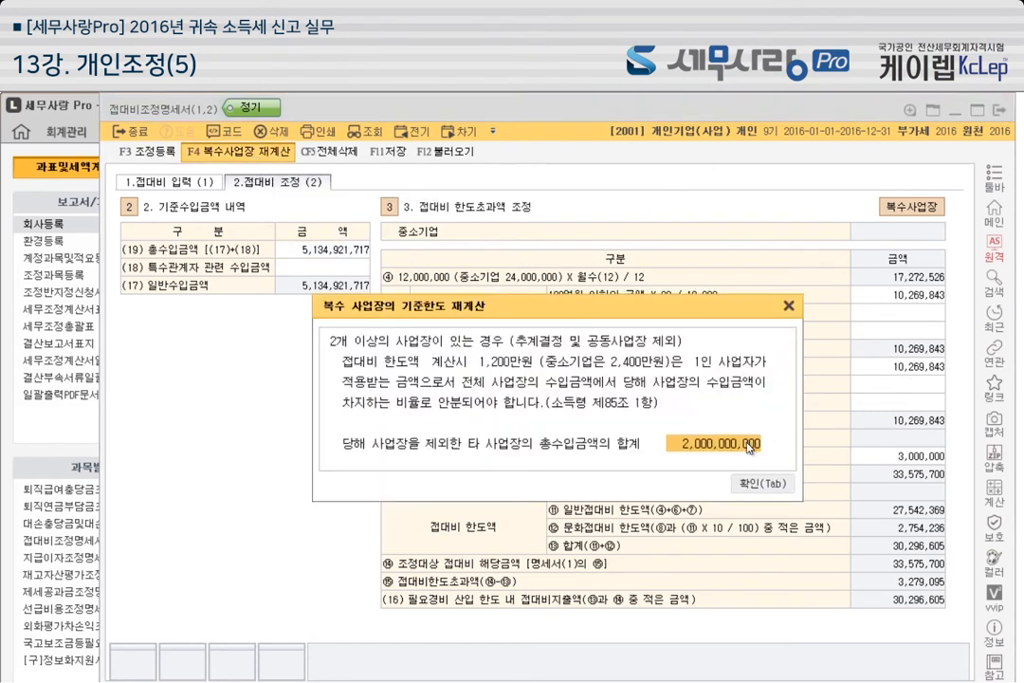
pyautogui.press('space')
pyautogui.press('Return')
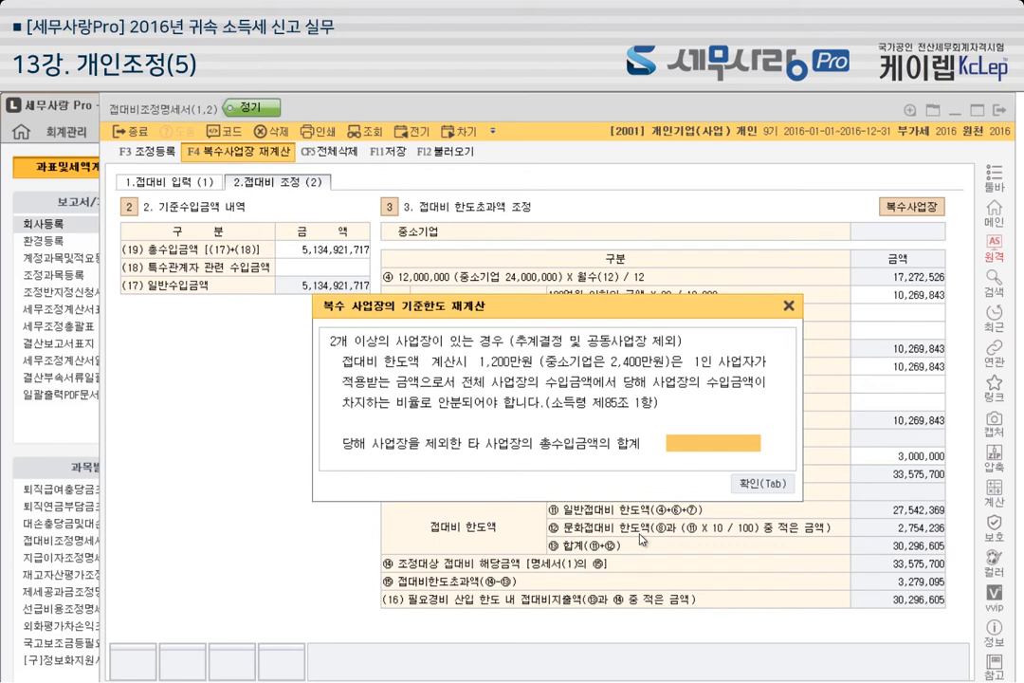
pyautogui.press('Tab')
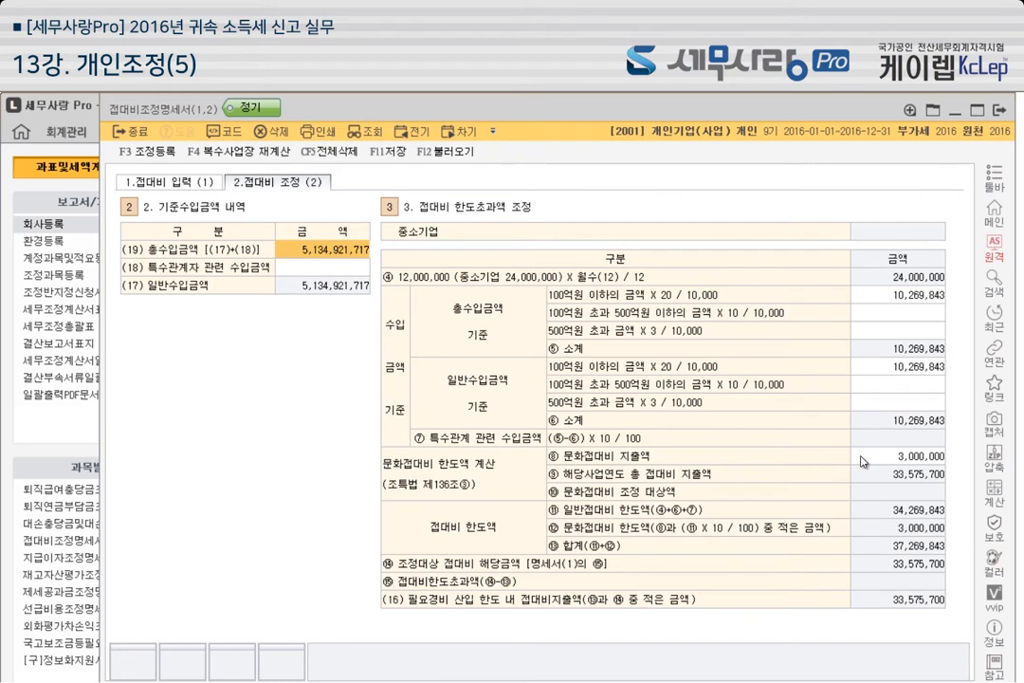
# Select the ⑧ 문화접대비 지출액 amount, open 손익계산서 in 회계관리, and position its window for reading
pyautogui.click(889, 460)
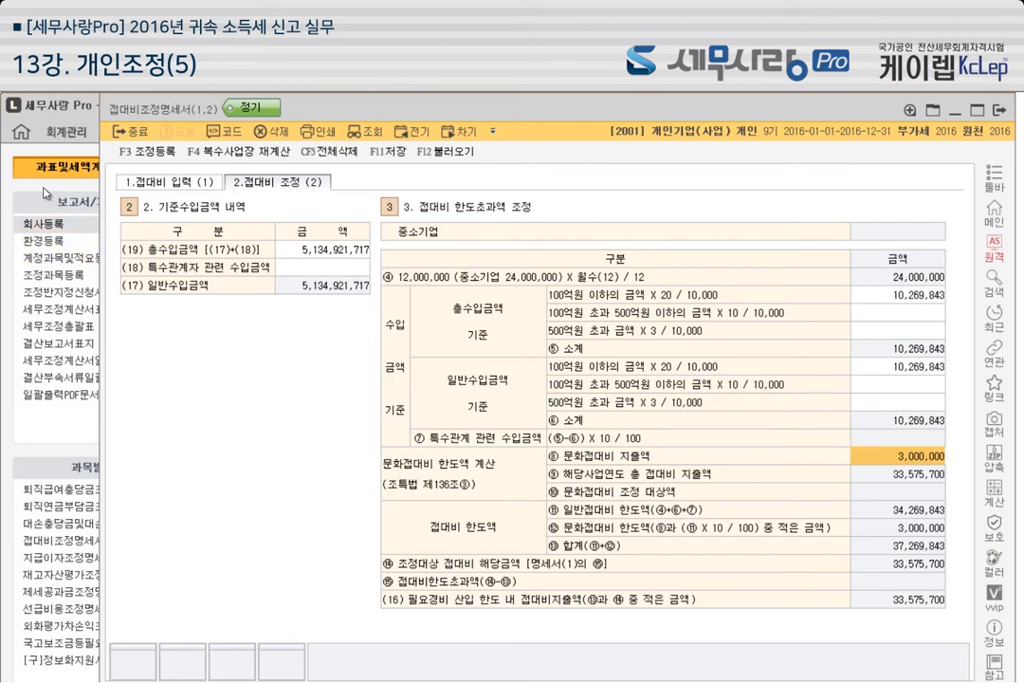
pyautogui.moveTo(44, 193)
pyautogui.click(76, 142)
pyautogui.click(686, 288)
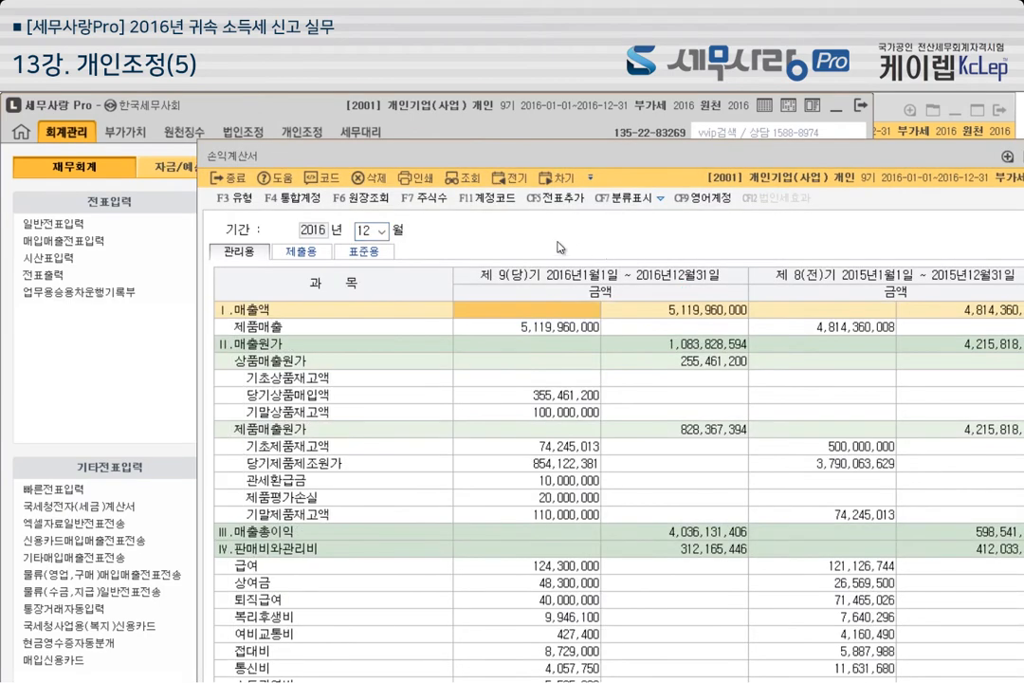
pyautogui.moveTo(615, 160); pyautogui.dragTo(503, 113)
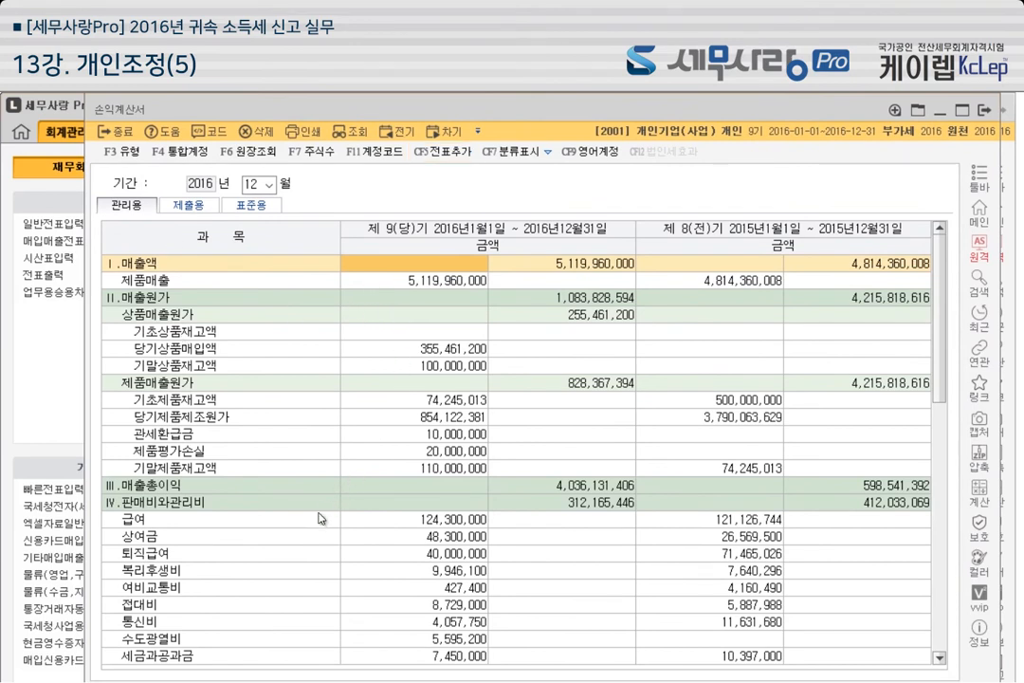
# Open the 원장조회 ledger for 접대비 in 손익계산서, look through its 2016 entries, and close it
pyautogui.doubleClick(456, 607)
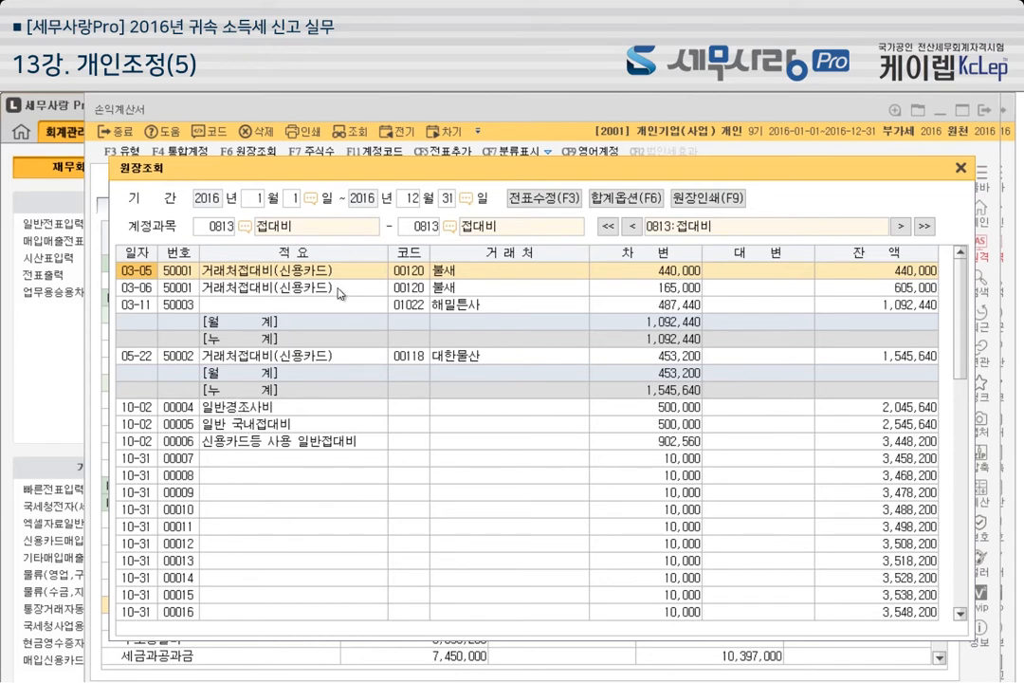
pyautogui.click(514, 461)
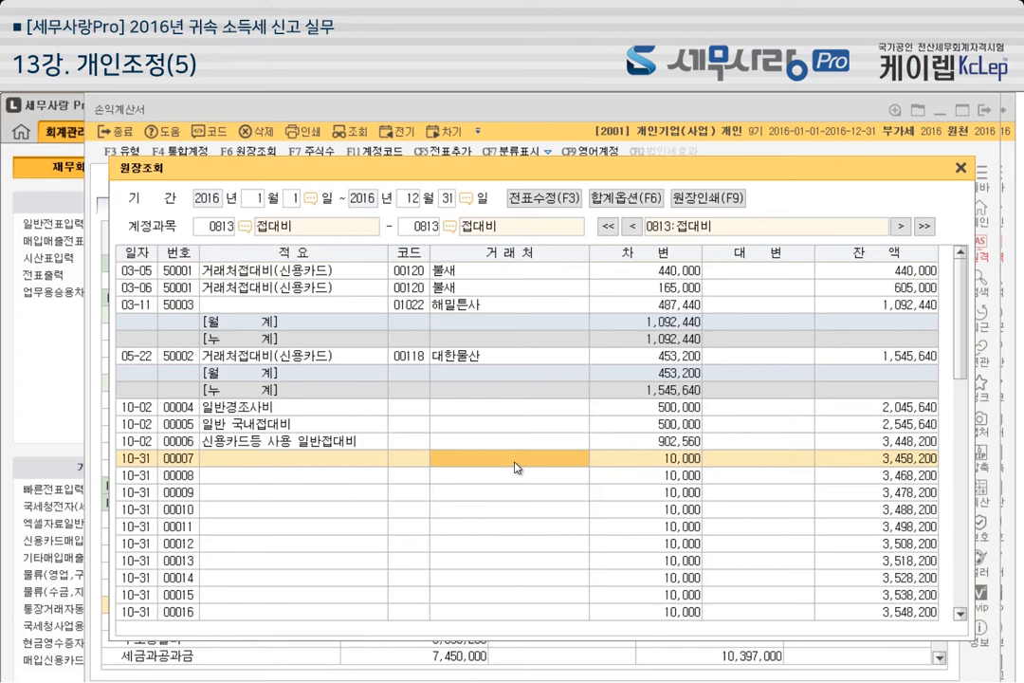
pyautogui.scroll(-5, 450, 394)
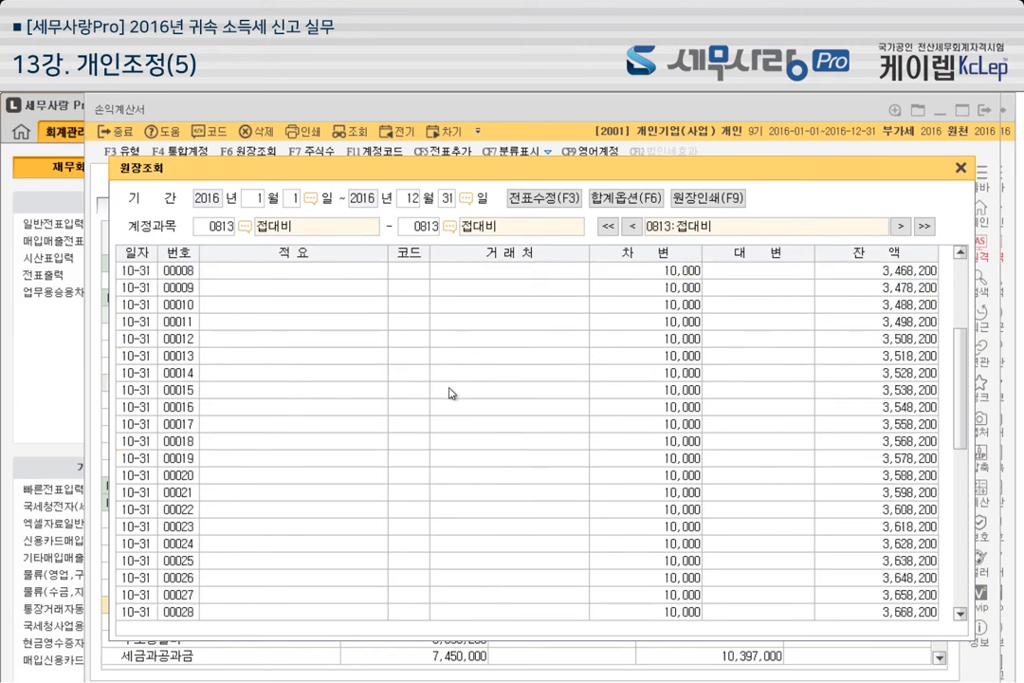
pyautogui.scroll(3, 494, 397)
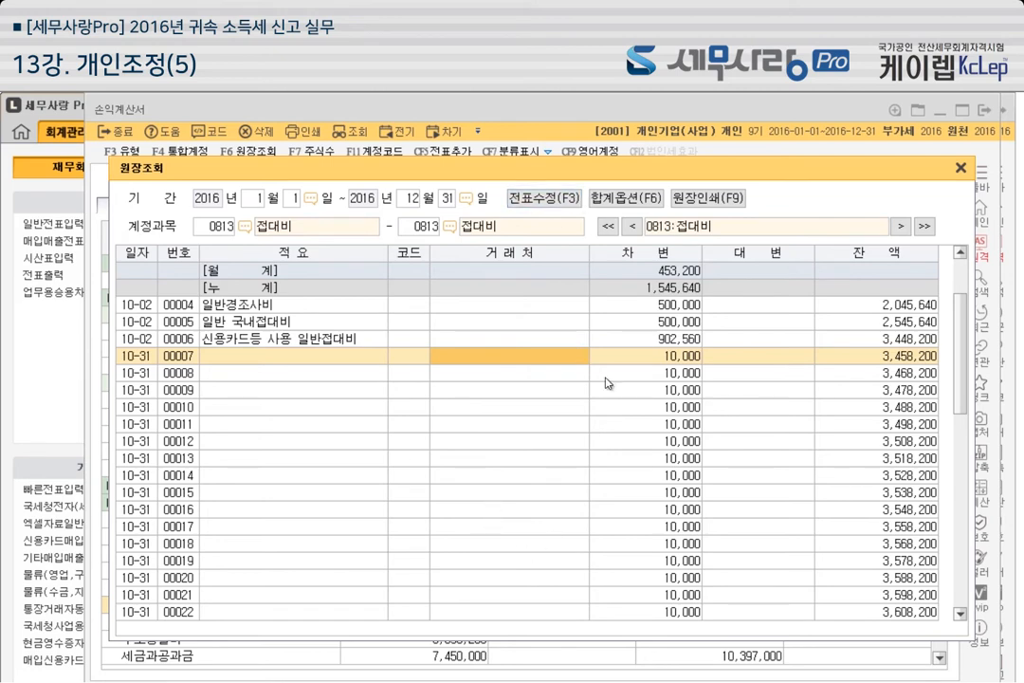
pyautogui.click(965, 171)
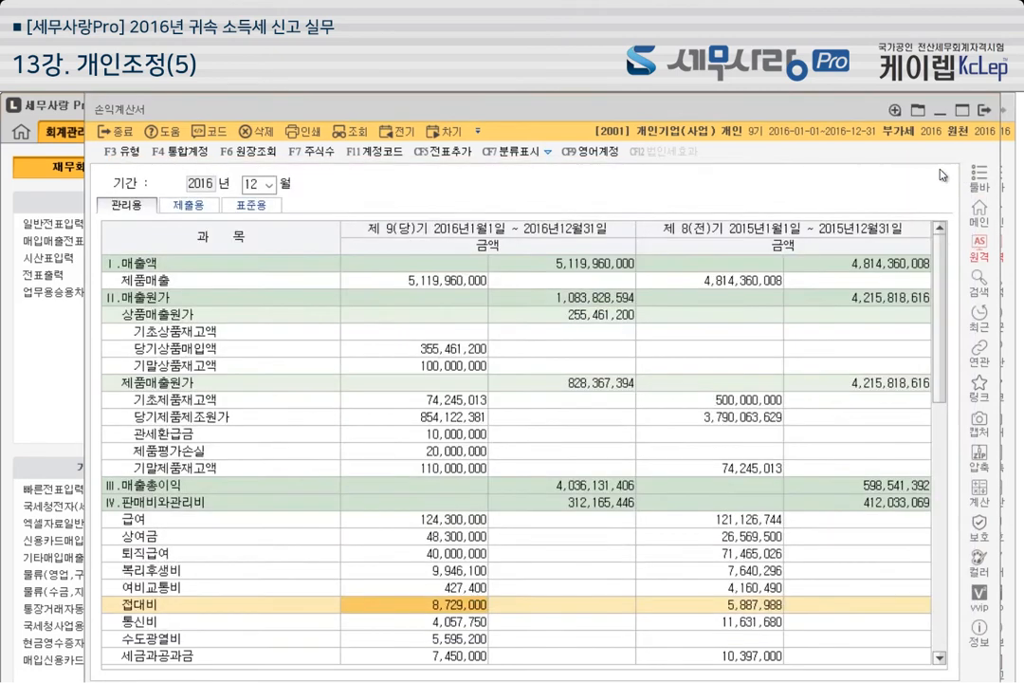
# Open 일반전표입력 and list the vouchers for the month range January to December 2016
pyautogui.click(35, 231)
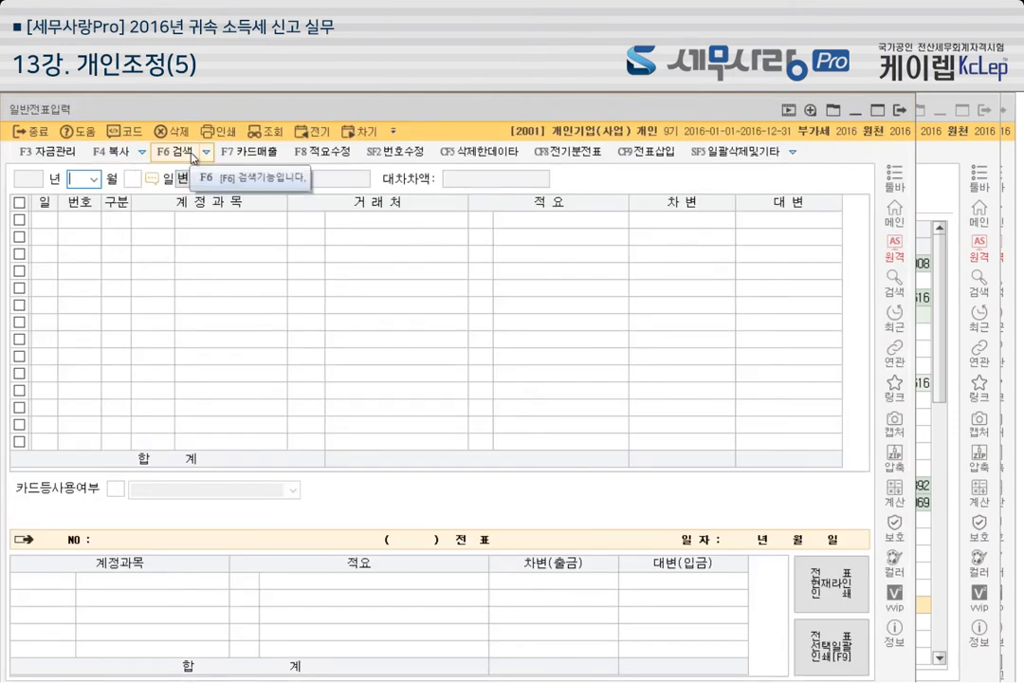
pyautogui.click(193, 154)
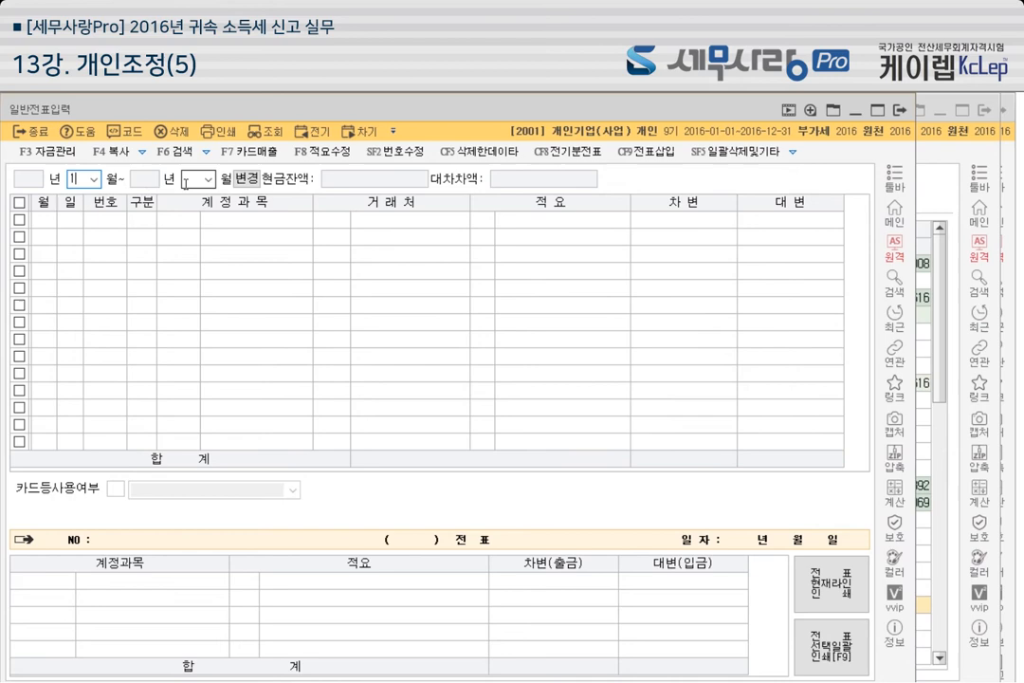
pyautogui.write('1')
pyautogui.press('Return')
pyautogui.press('Return')
pyautogui.press('Return')
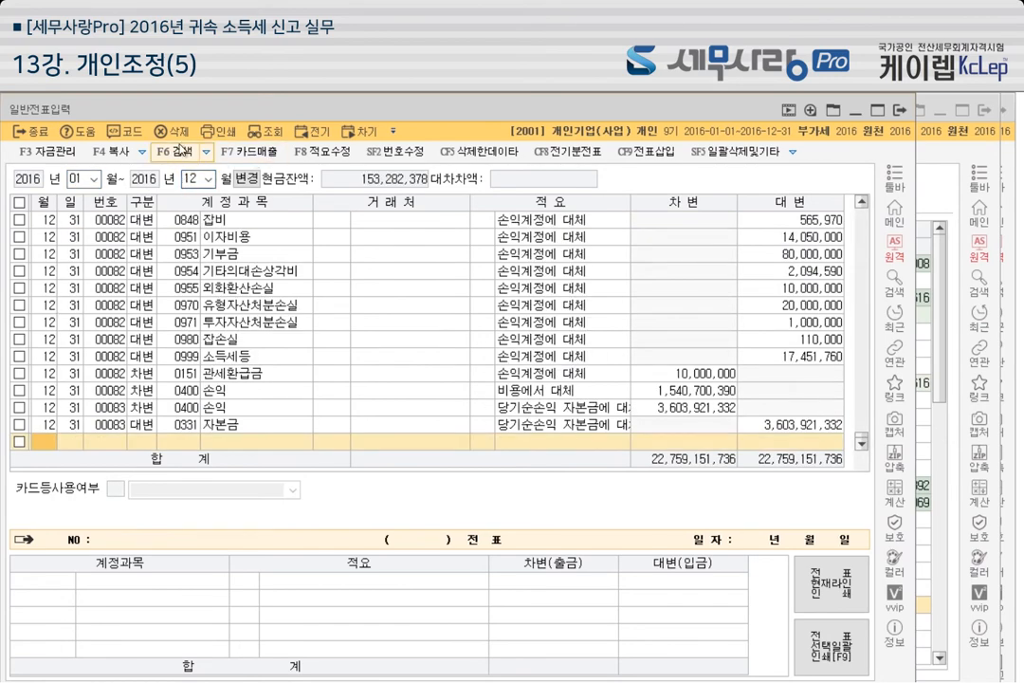
# Review the account code and 거래처명 conditions in the 전표검색 dialog and cancel it without searching
pyautogui.click(173, 152)
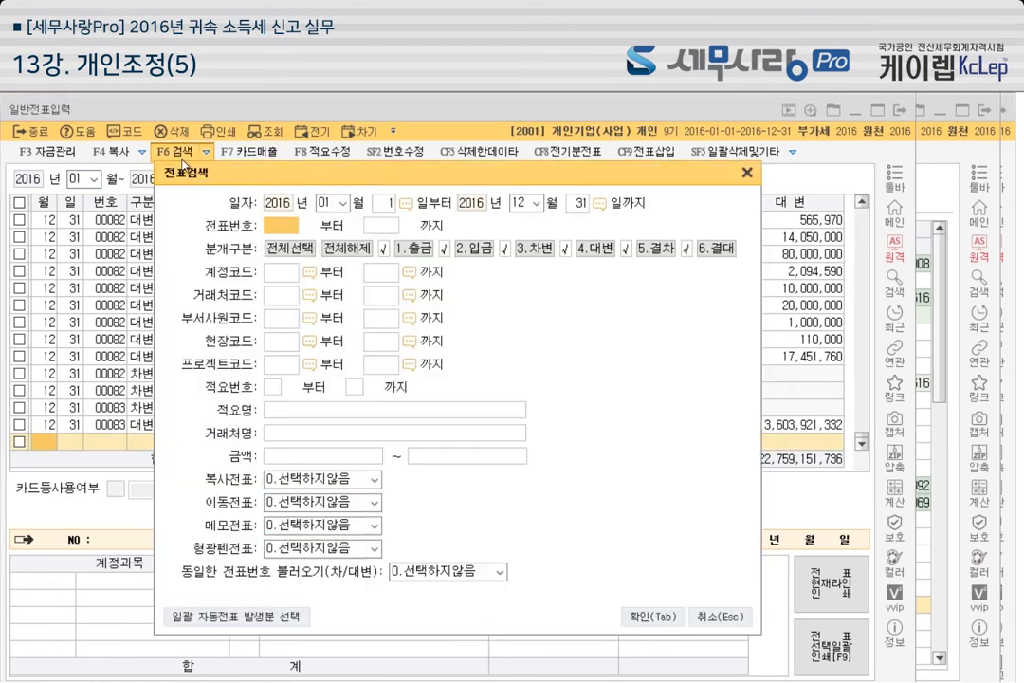
pyautogui.click(309, 273)
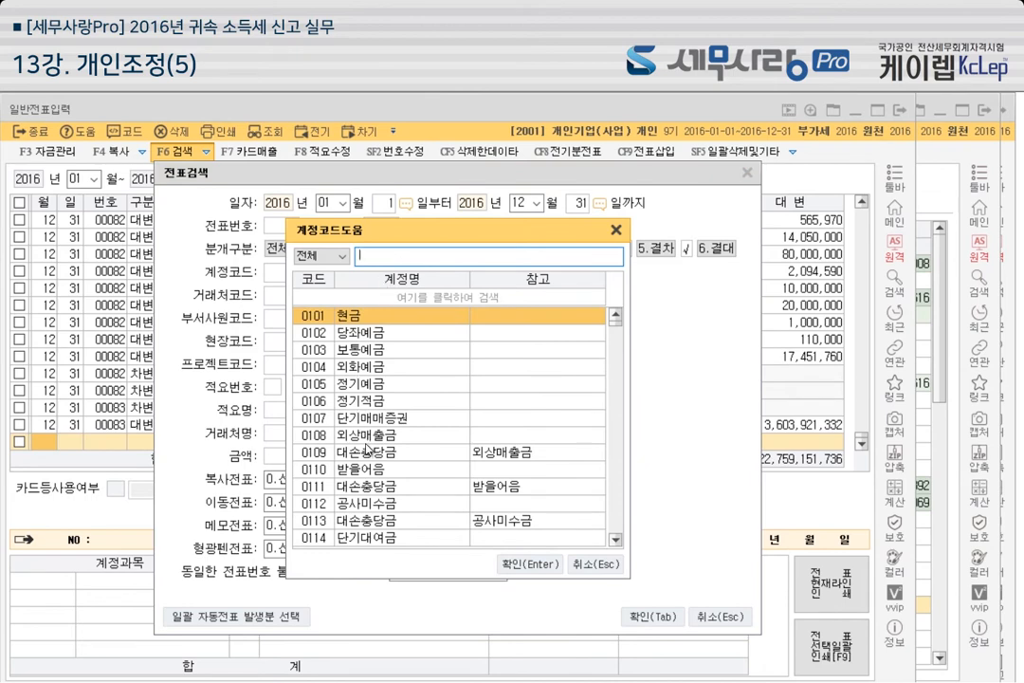
pyautogui.click(616, 230)
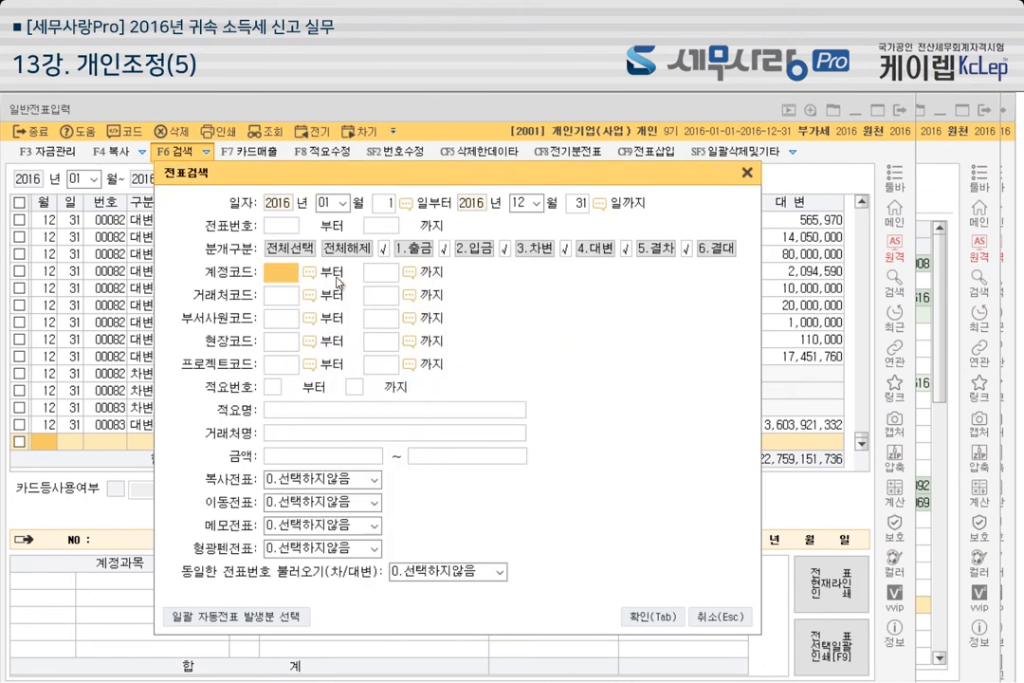
pyautogui.click(271, 435)
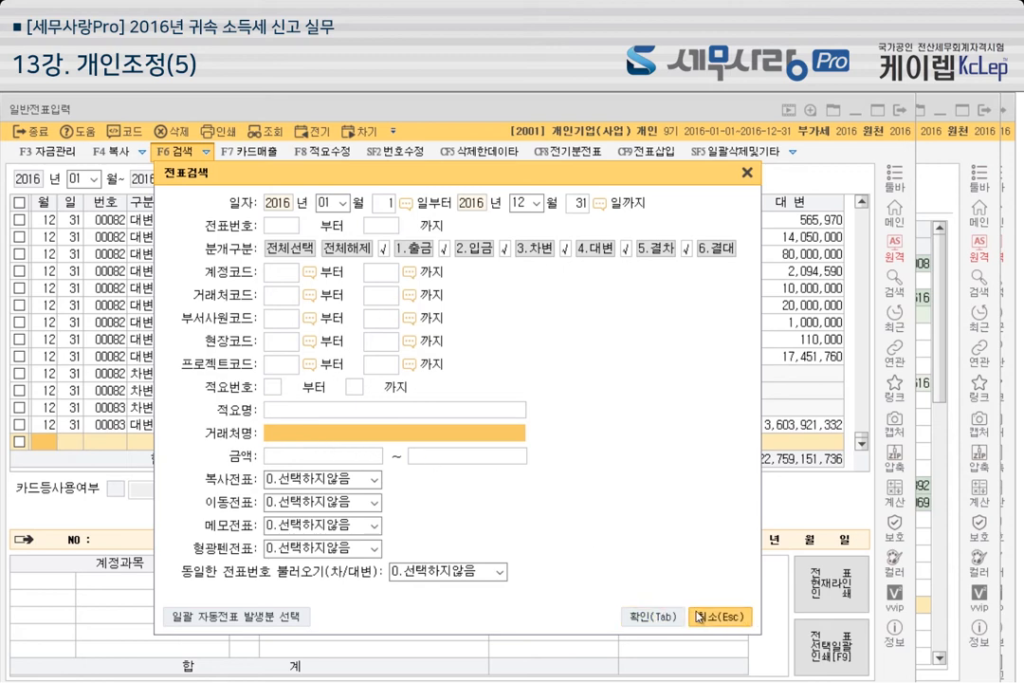
pyautogui.click(724, 617)
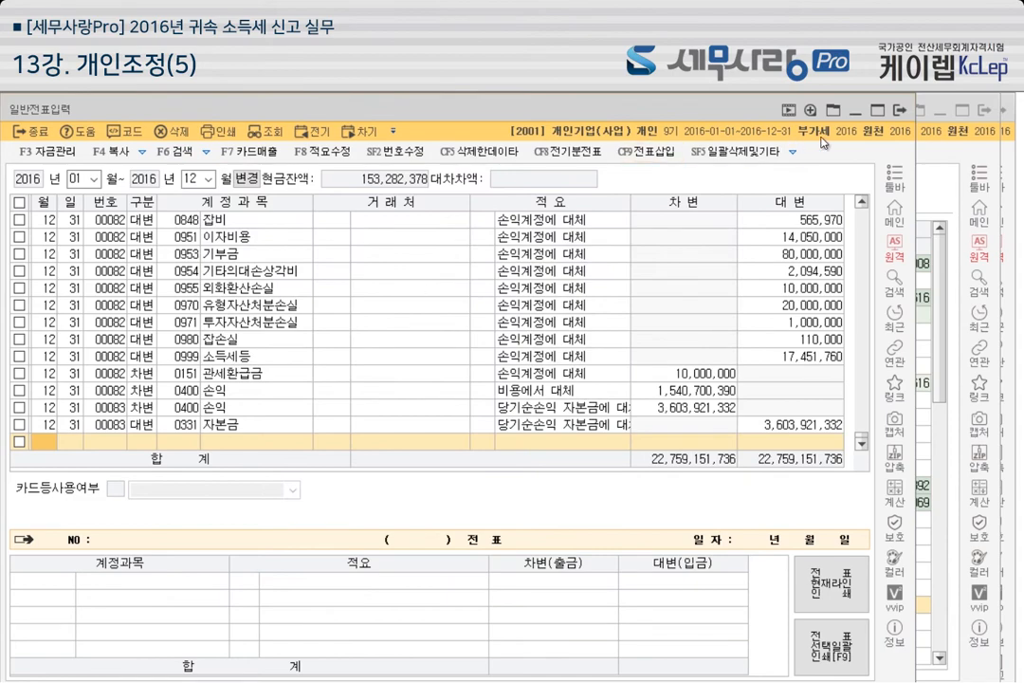
# Close 일반전표입력 and 손익계산서, and exit 접대비조정명세서(1,2) without saving the changes
pyautogui.click(899, 111)
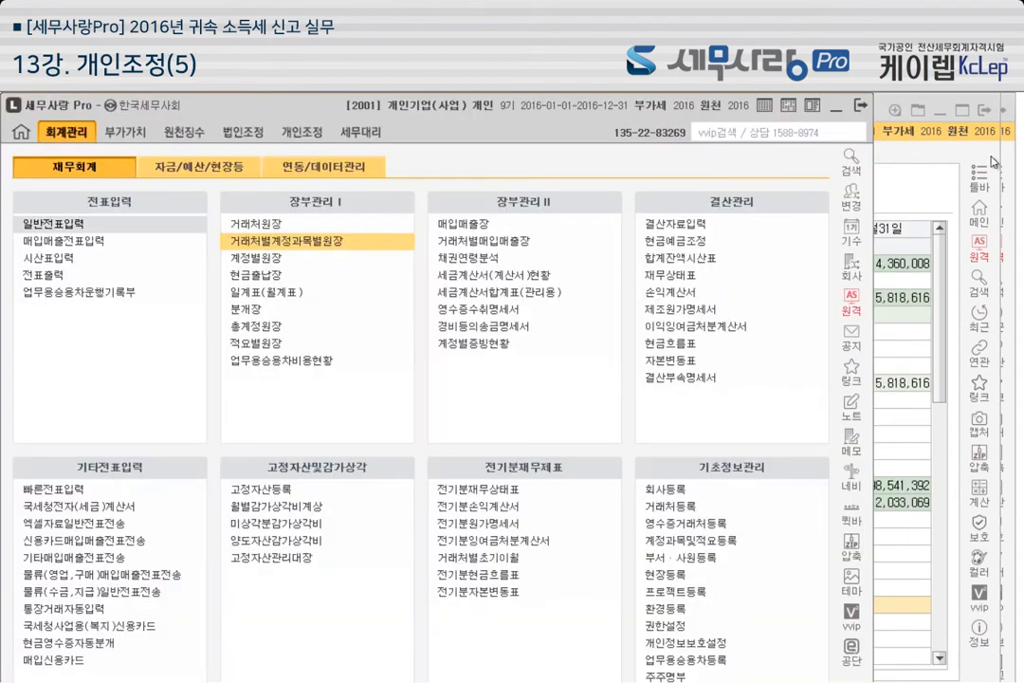
pyautogui.click(901, 165)
pyautogui.click(989, 111)
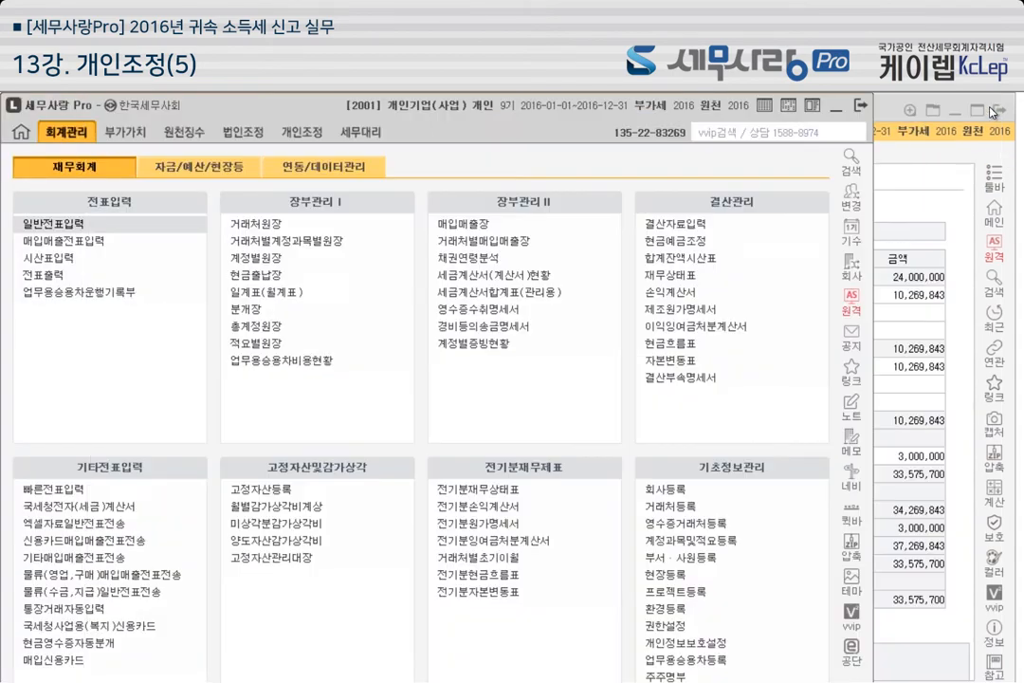
pyautogui.click(912, 237)
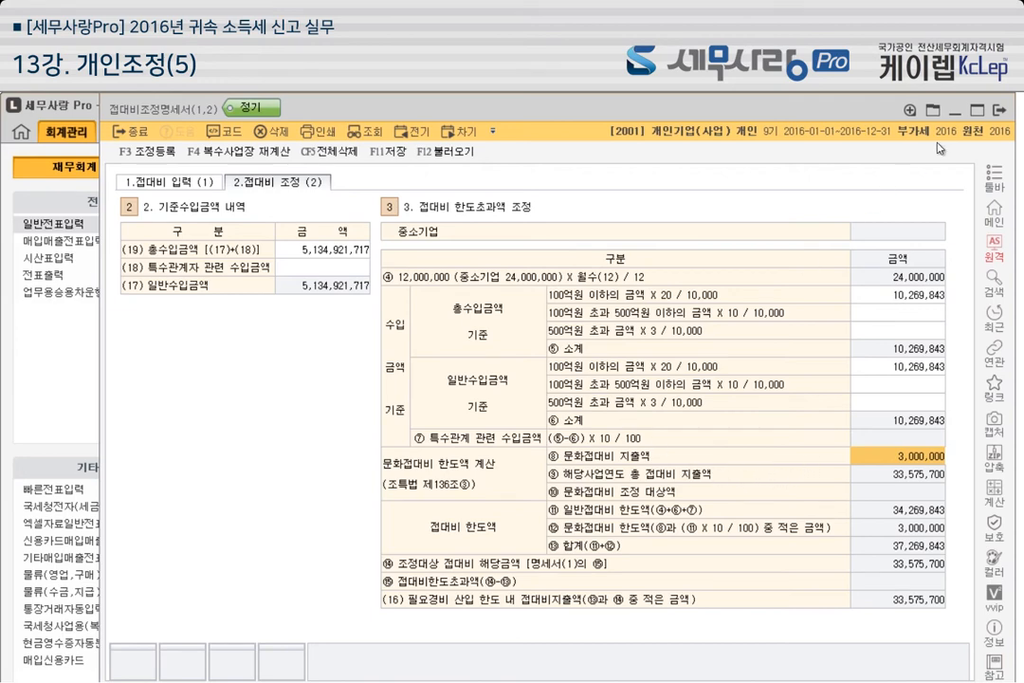
pyautogui.click(999, 112)
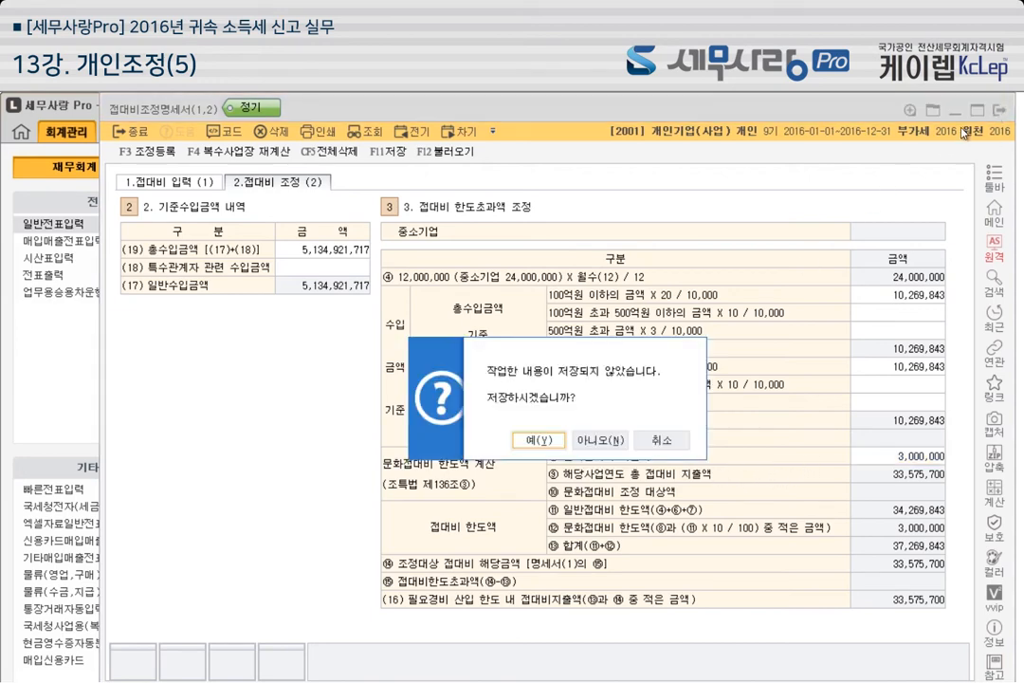
pyautogui.click(592, 443)
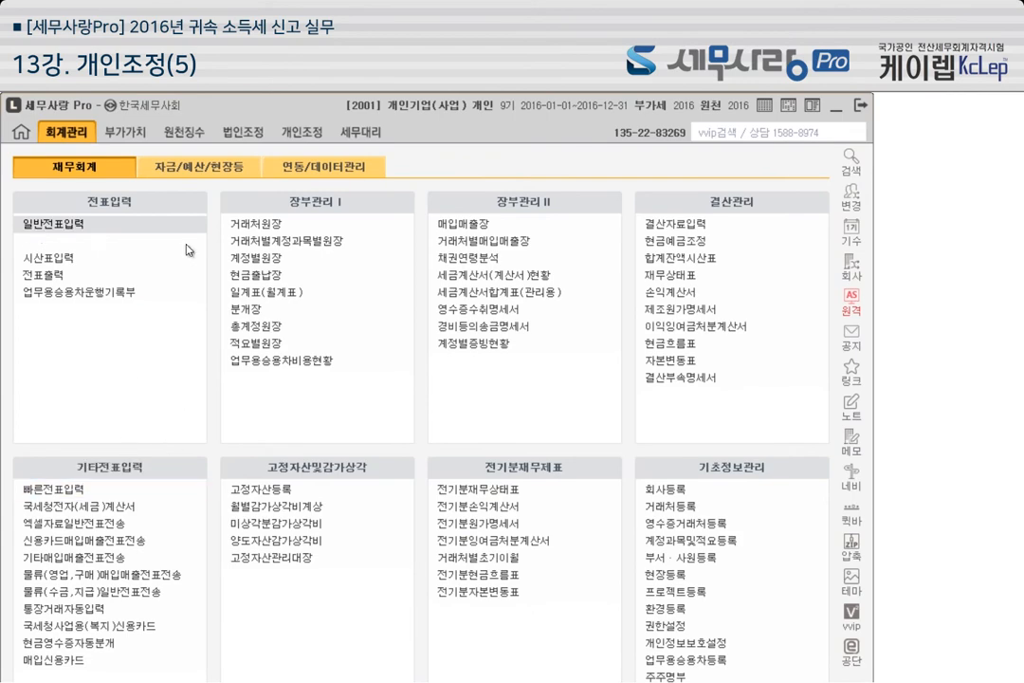
# Open 지급이자조정명세서(1,2) in 개인조정 and reload its 사업용 자산명세 and 부채명세 data from the vouchers
pyautogui.click(300, 130)
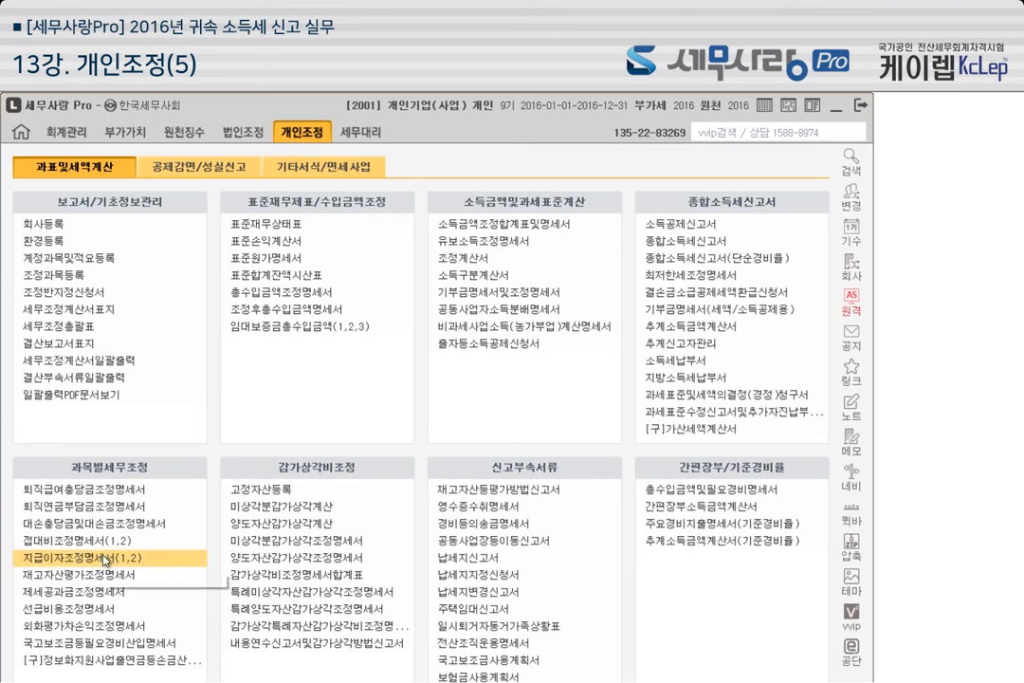
pyautogui.doubleClick(103, 559)
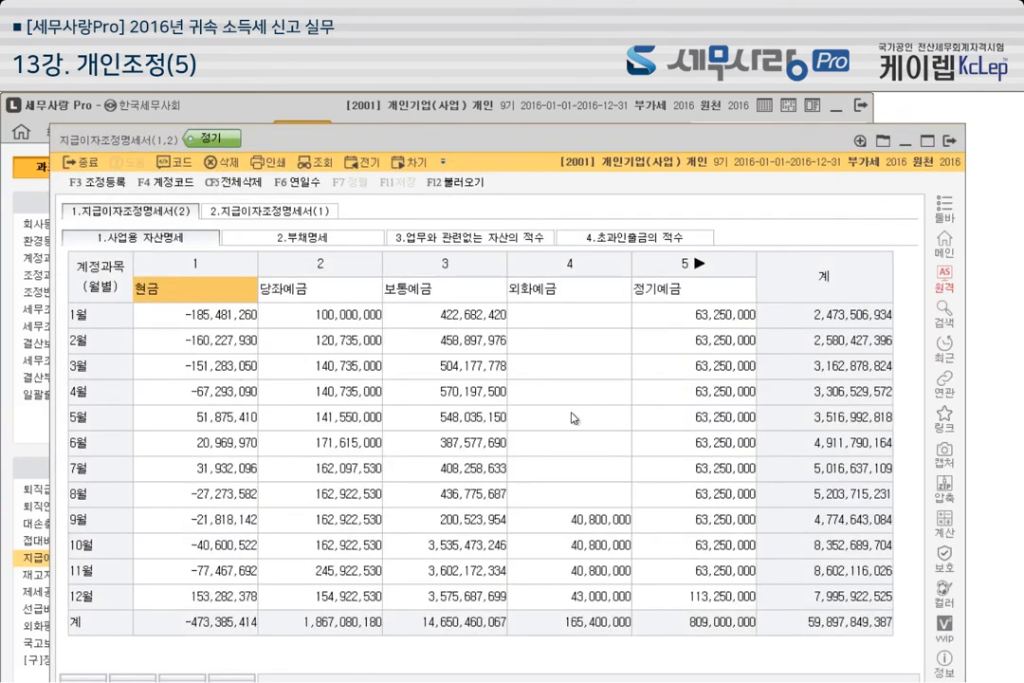
pyautogui.moveTo(557, 146); pyautogui.dragTo(540, 121)
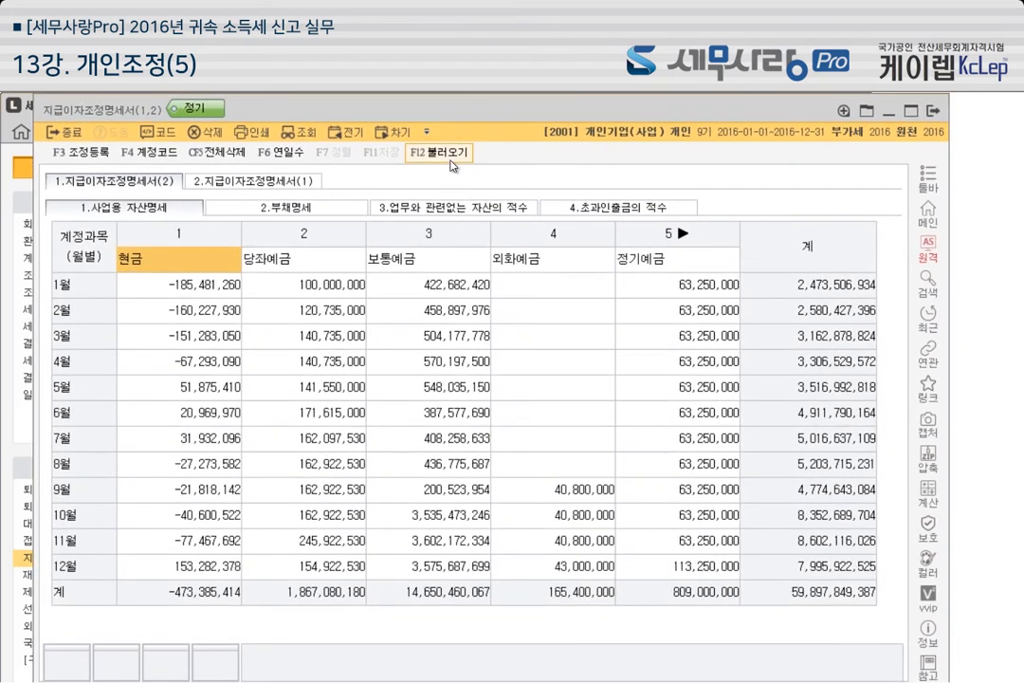
pyautogui.press('F12')
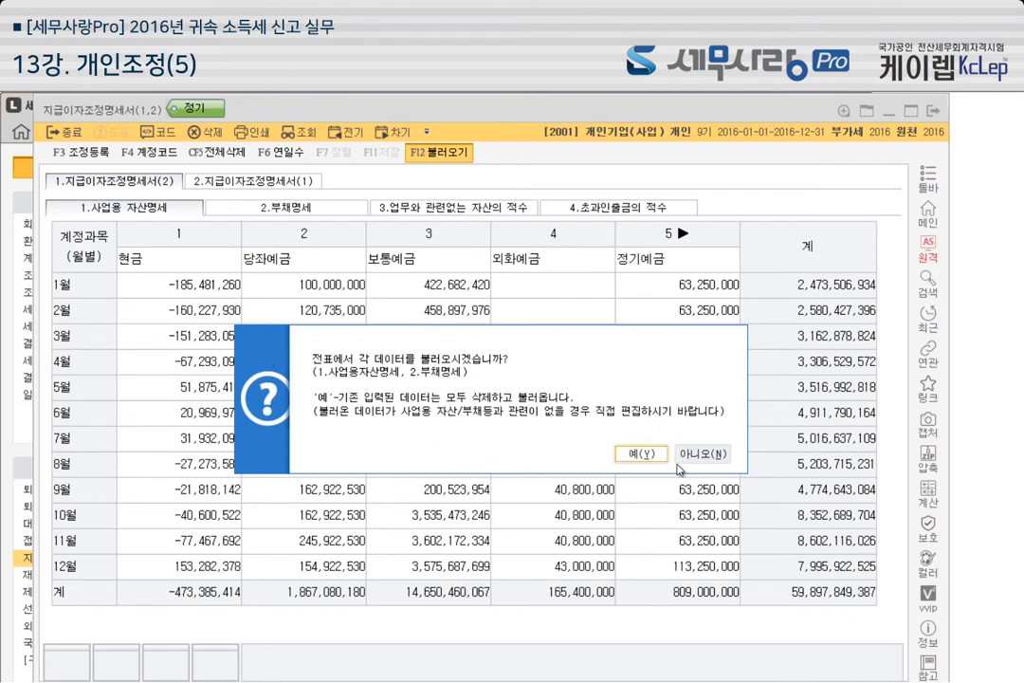
pyautogui.click(642, 454)
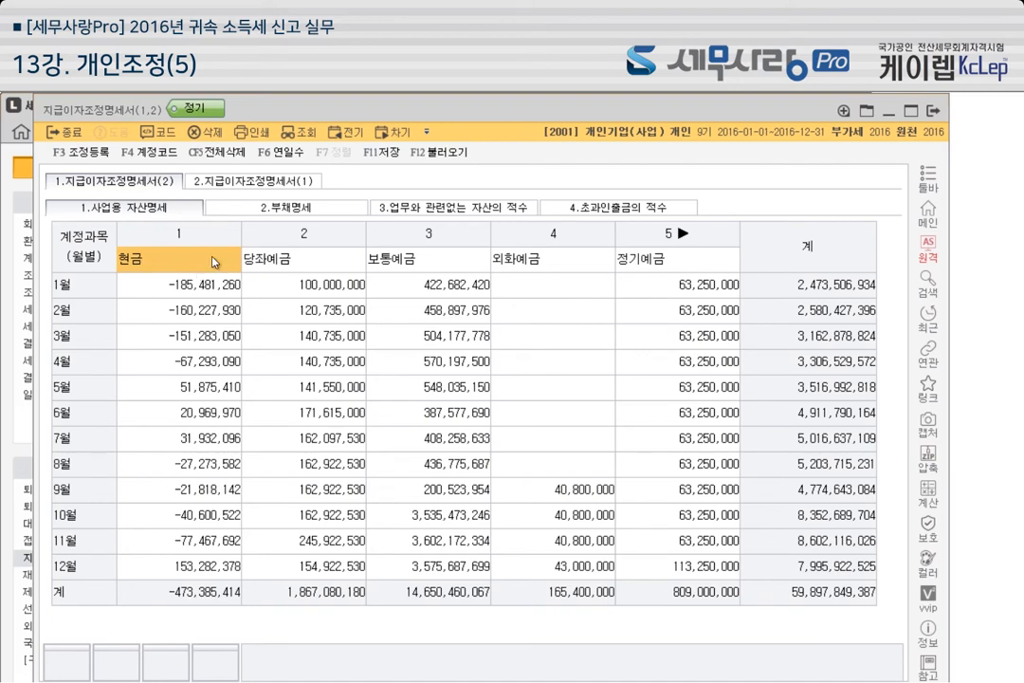
# Delete the 현금 and 당좌예금 account columns from 사업용 자산명세
pyautogui.click(203, 131)
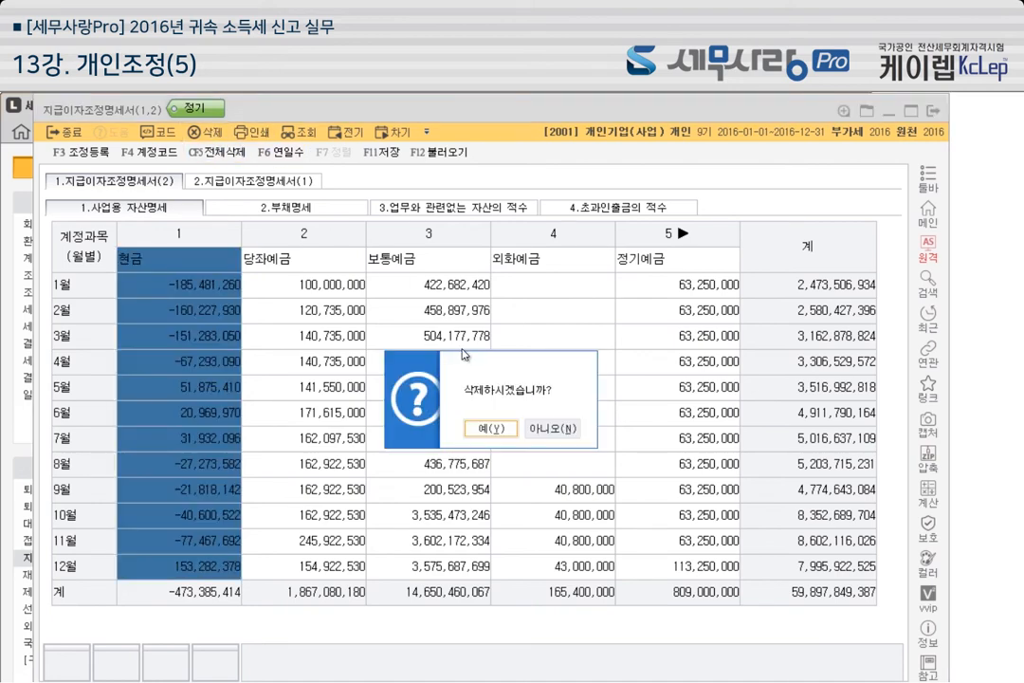
pyautogui.click(417, 366)
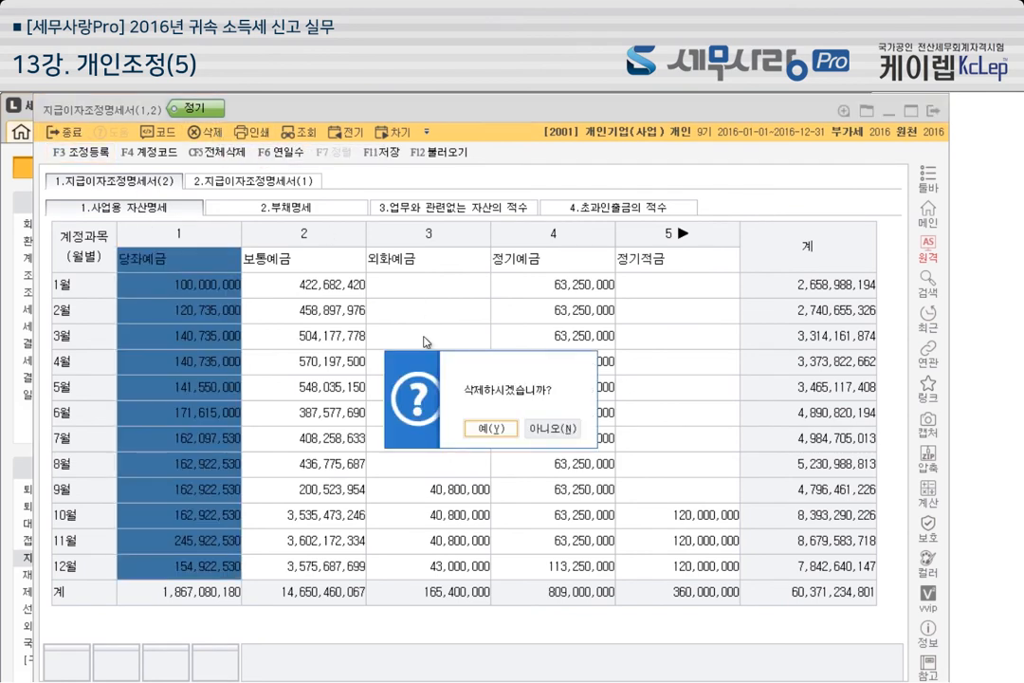
pyautogui.click(491, 427)
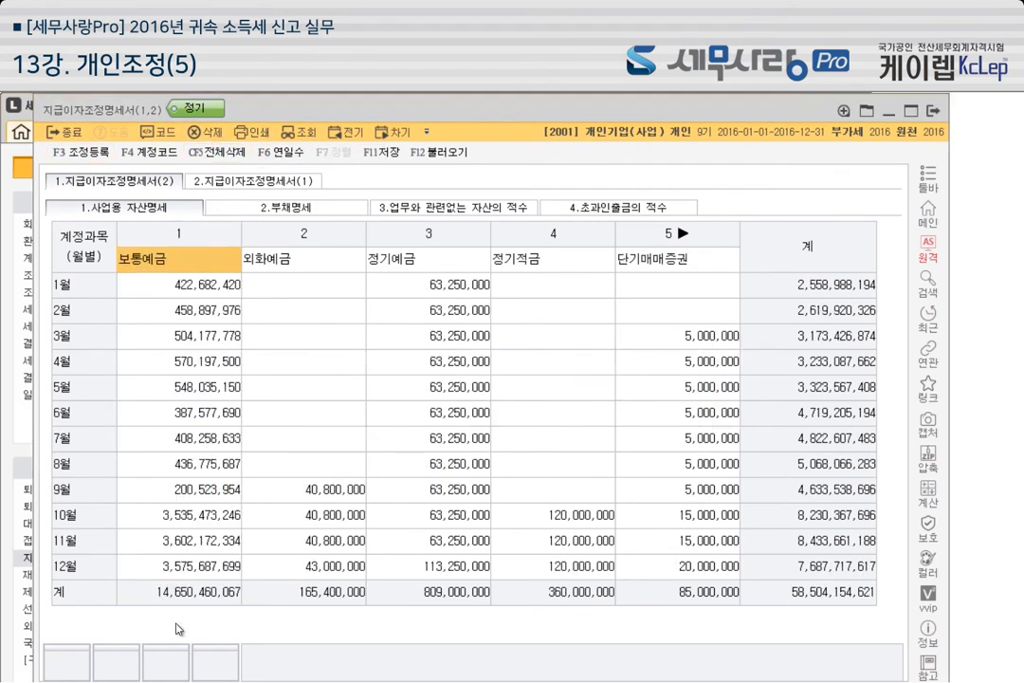
# Delete the 예수금 account column from 부채명세
pyautogui.click(305, 208)
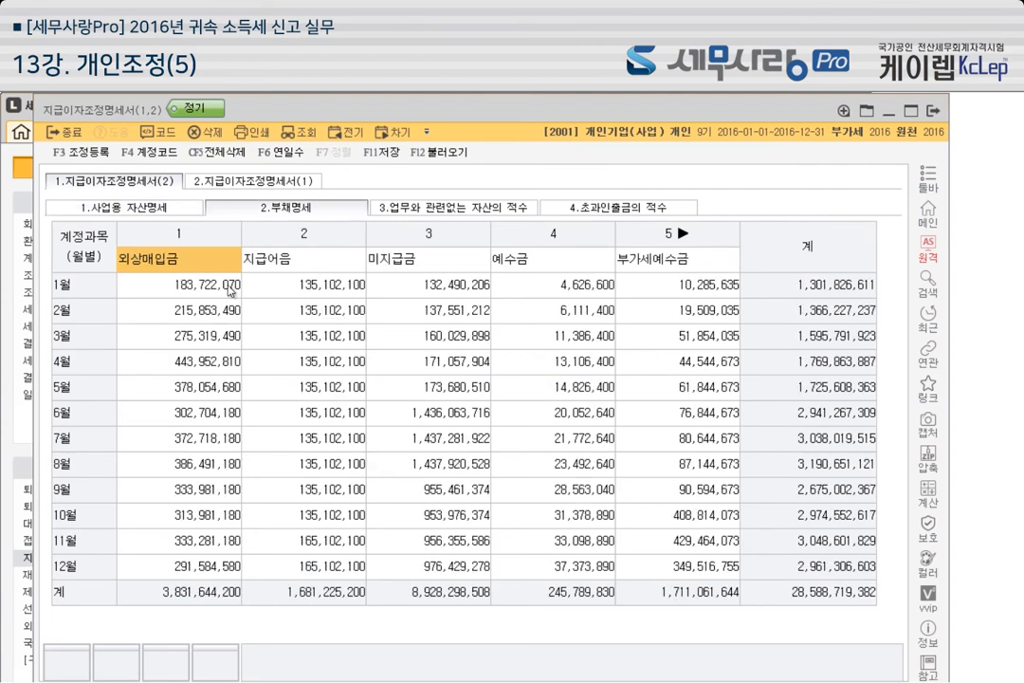
pyautogui.click(553, 259)
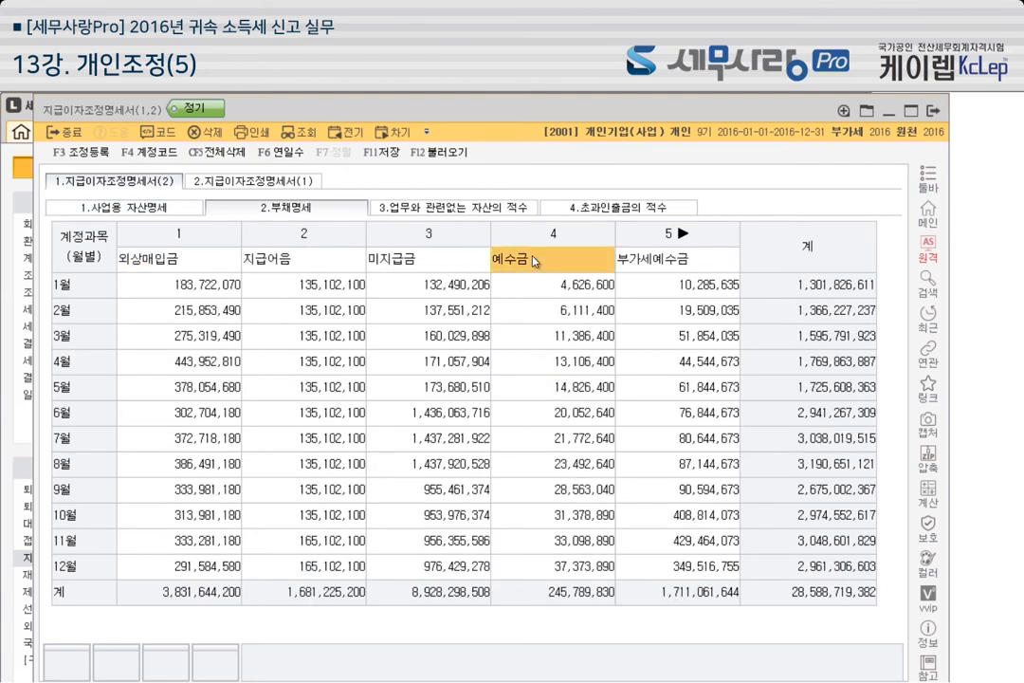
pyautogui.click(215, 134)
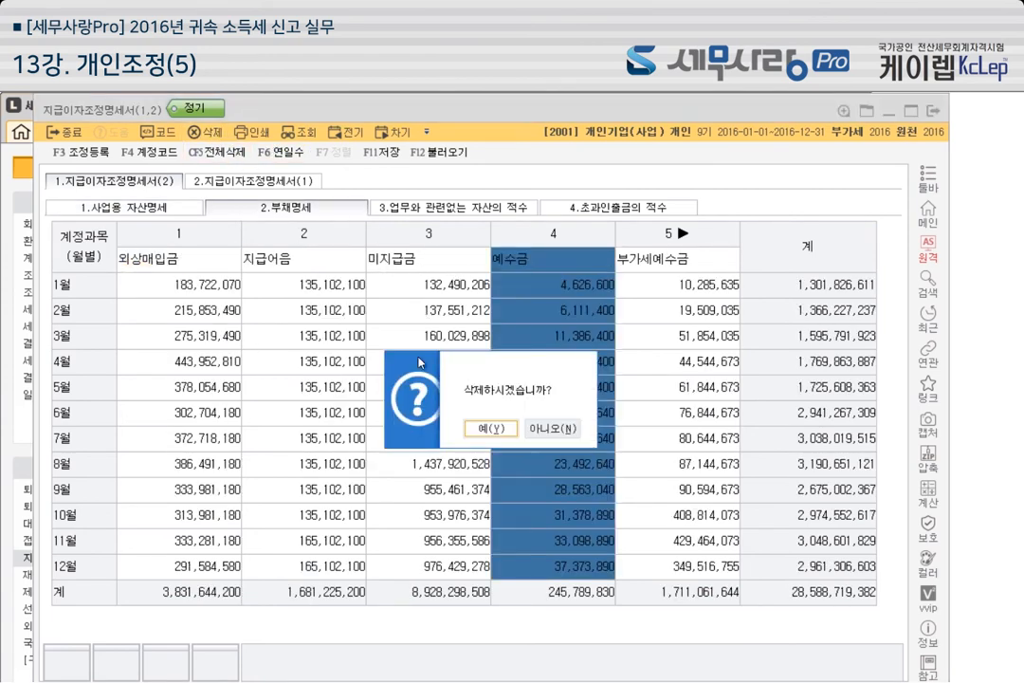
pyautogui.click(490, 429)
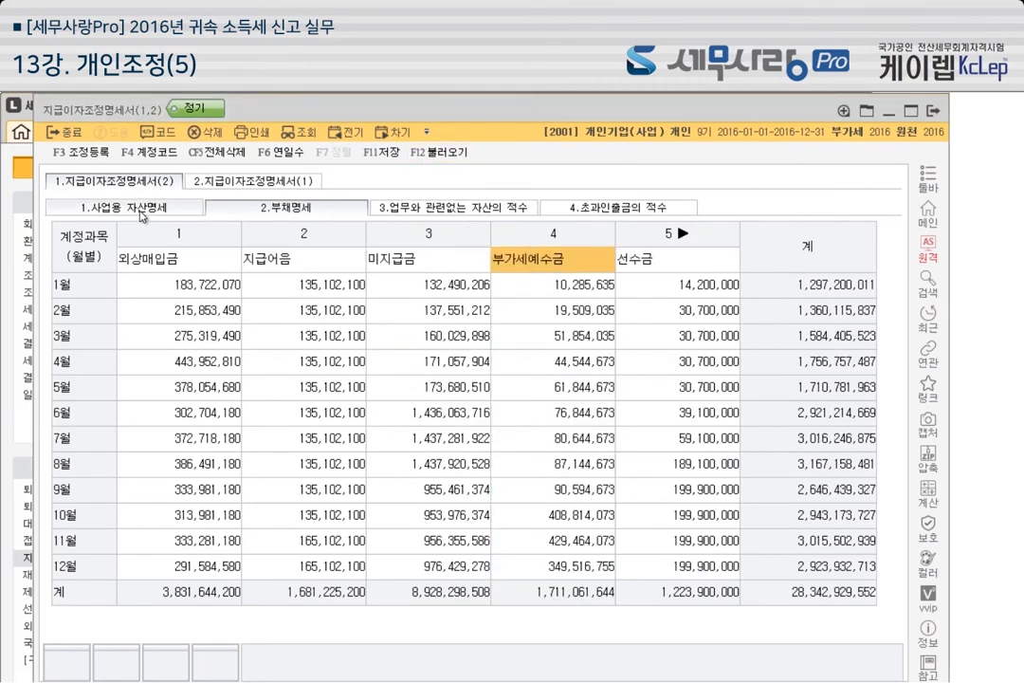
# Compare the monthly account columns of 사업용 자산명세 with those of 부채명세
pyautogui.click(141, 210)
pyautogui.click(254, 213)
pyautogui.click(160, 213)
pyautogui.click(216, 213)
pyautogui.click(150, 209)
pyautogui.click(251, 209)
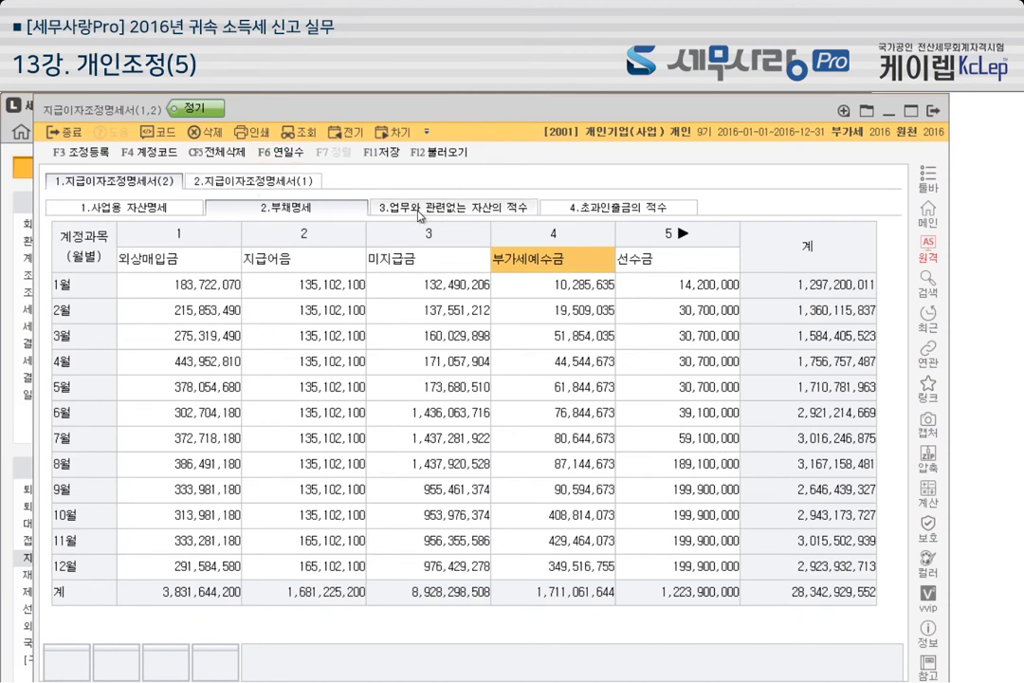
# Add account 0124 만기보유증권 as the second account column in 업무와 관련없는 자산의 적수
pyautogui.click(452, 215)
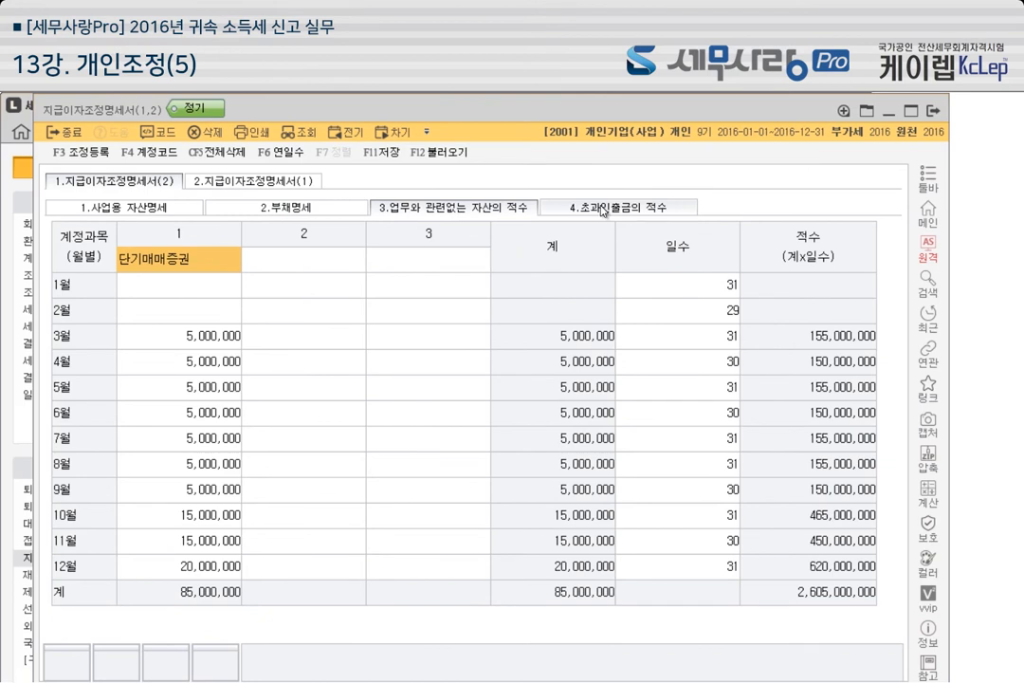
pyautogui.click(316, 269)
pyautogui.click(181, 272)
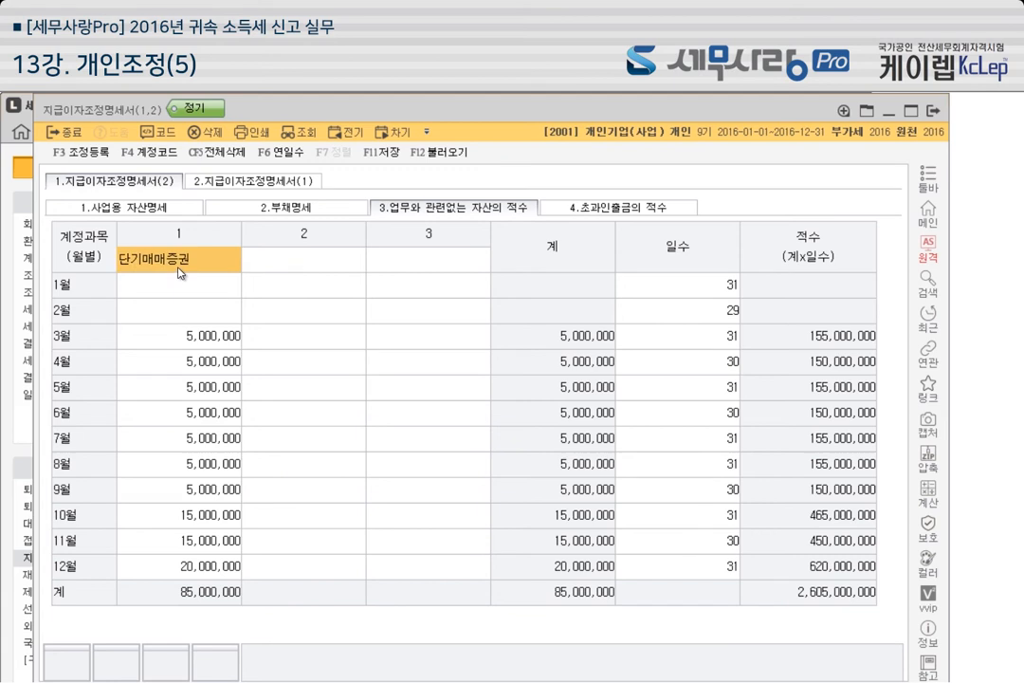
pyautogui.click(309, 264)
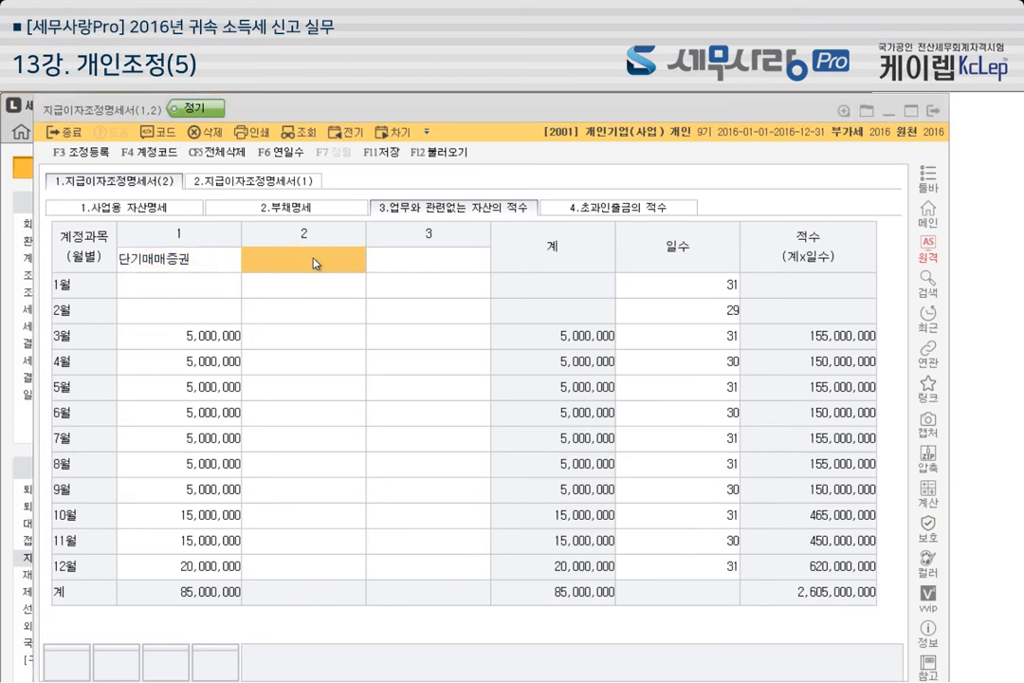
pyautogui.doubleClick(312, 258)
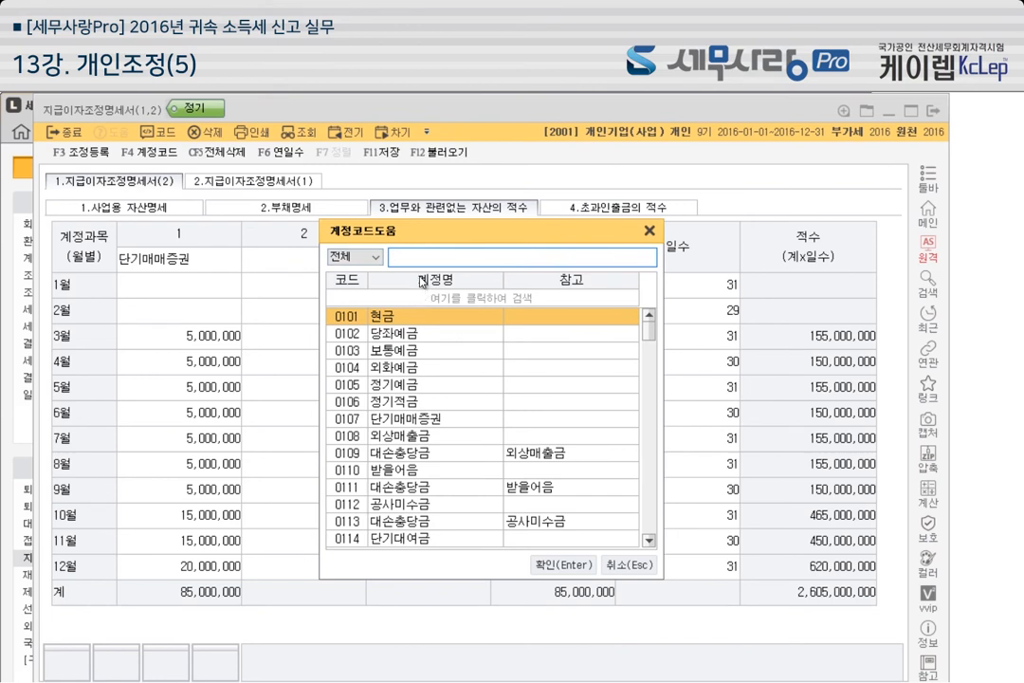
pyautogui.scroll(-2, 484, 452)
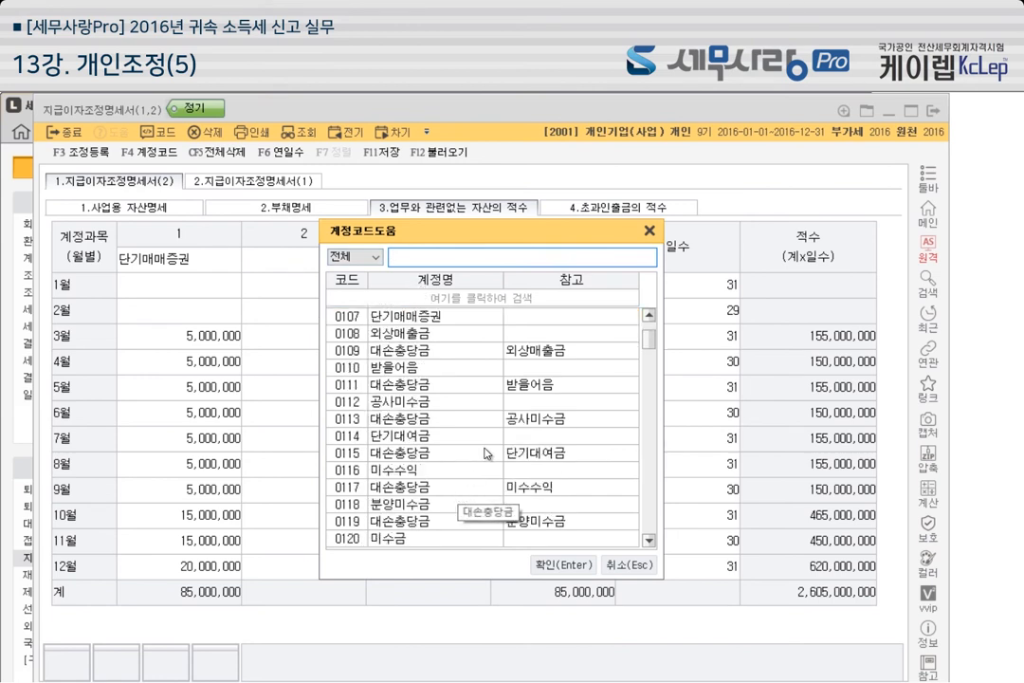
pyautogui.scroll(-3, 524, 473)
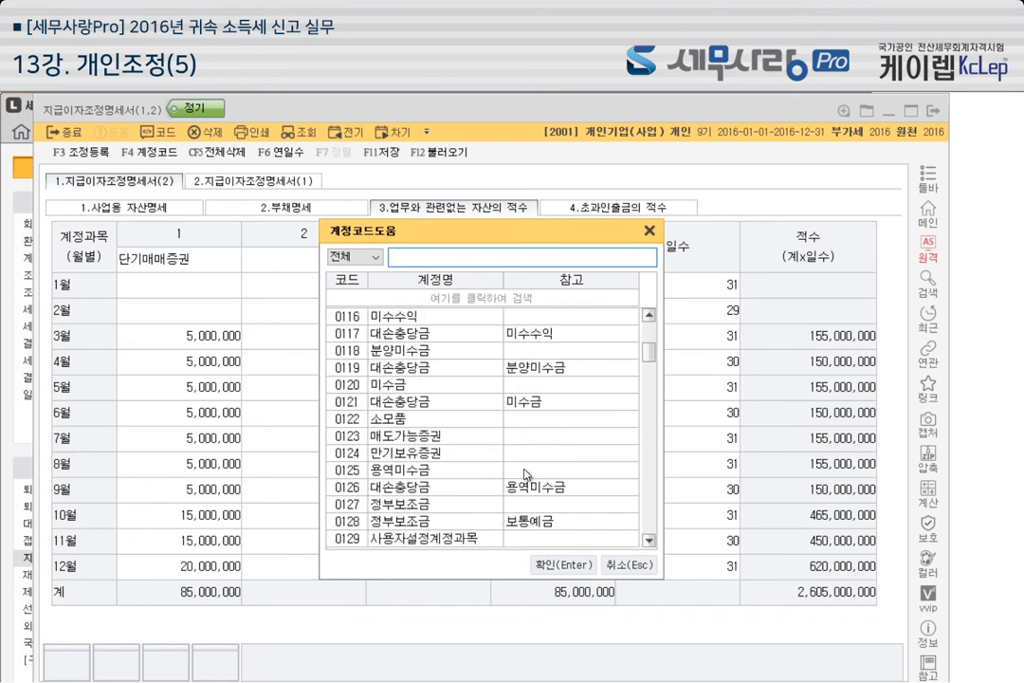
pyautogui.click(524, 454)
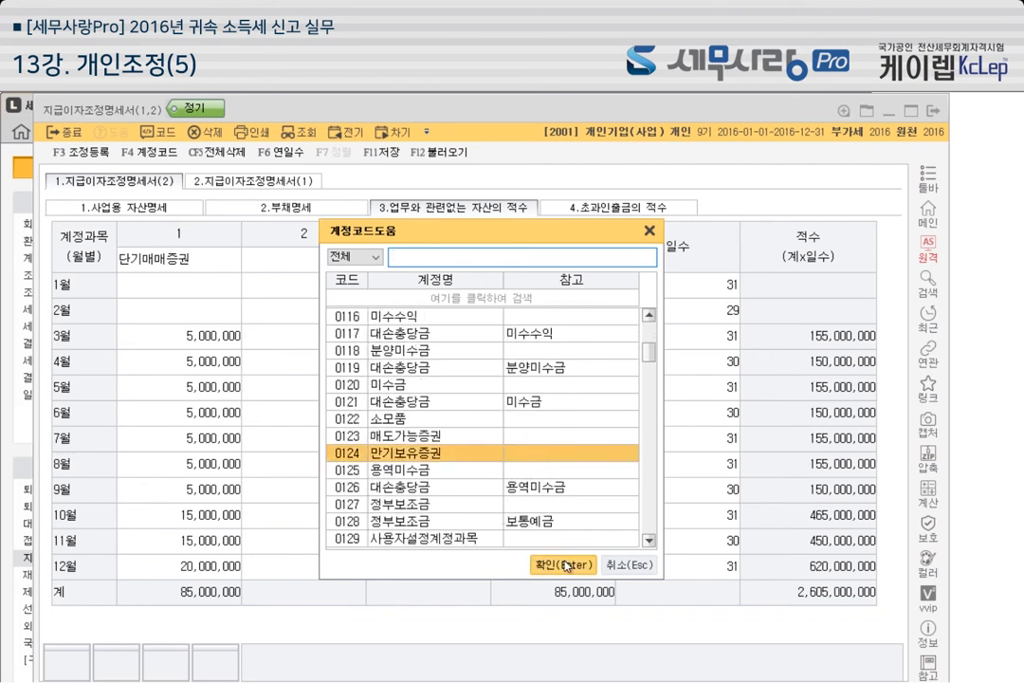
pyautogui.click(565, 562)
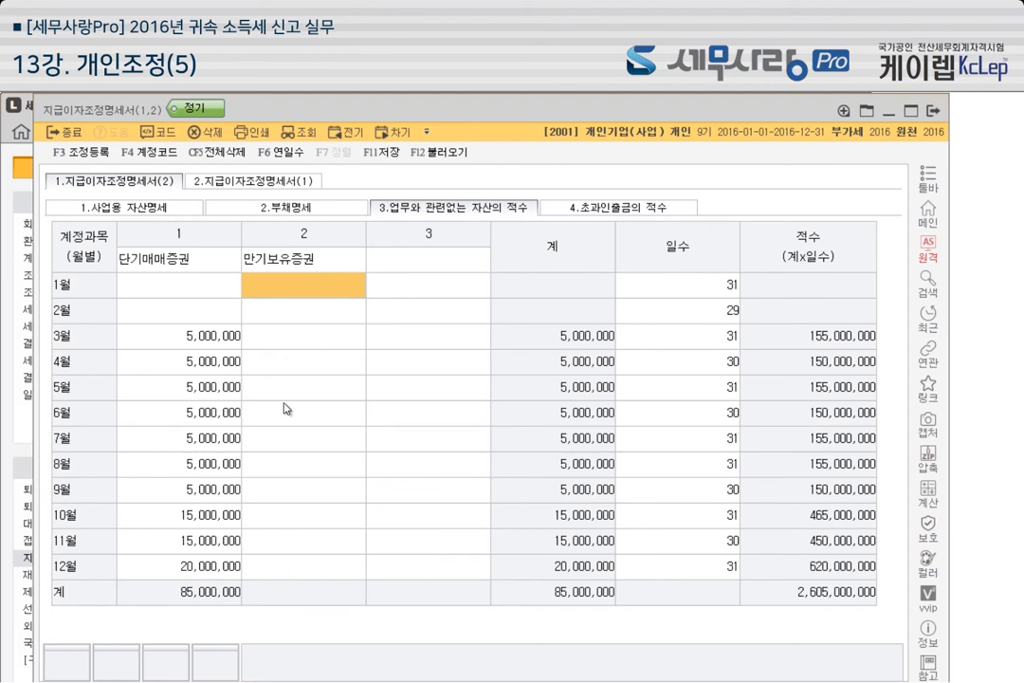
# Check the monthly debt and business asset totals in 초과인출금의 적수 against 사업용 자산명세 and 부채명세
pyautogui.click(649, 209)
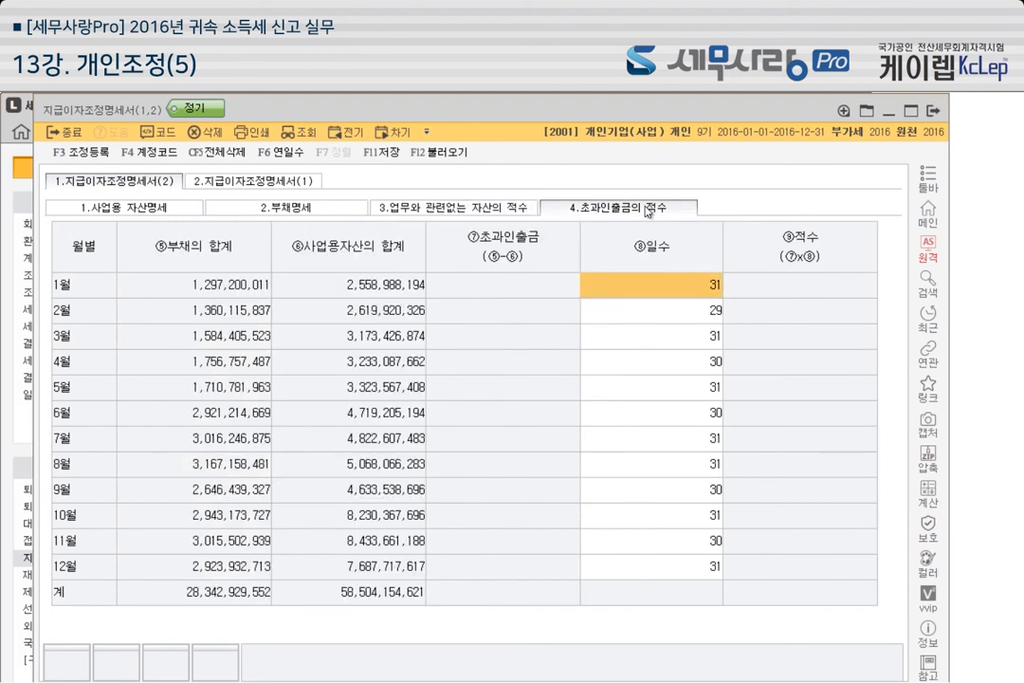
pyautogui.click(145, 210)
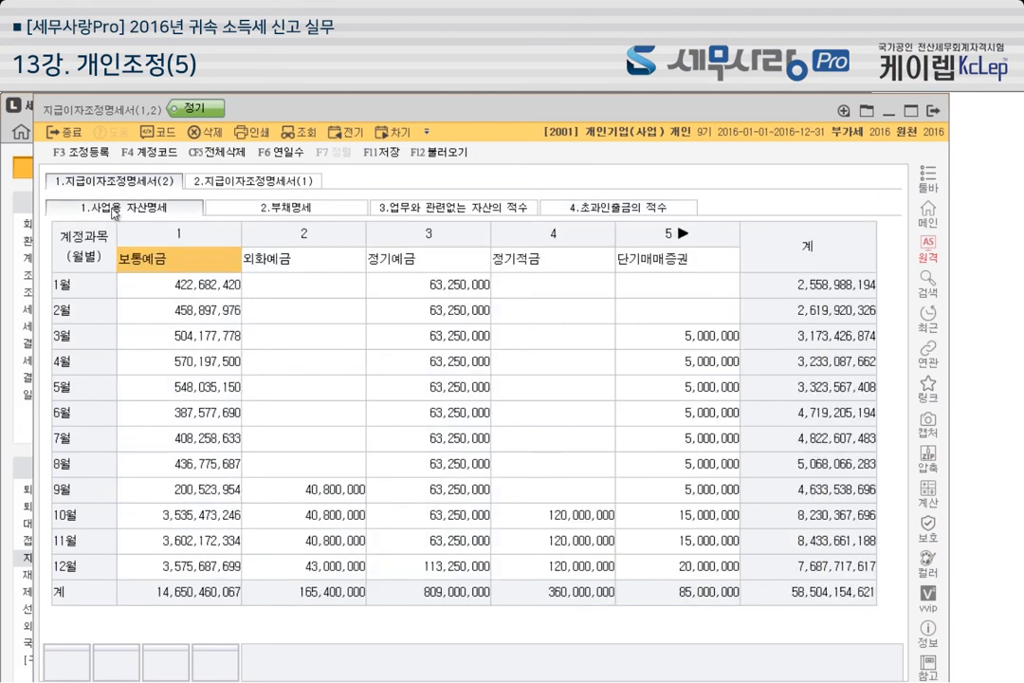
pyautogui.click(258, 208)
pyautogui.click(567, 203)
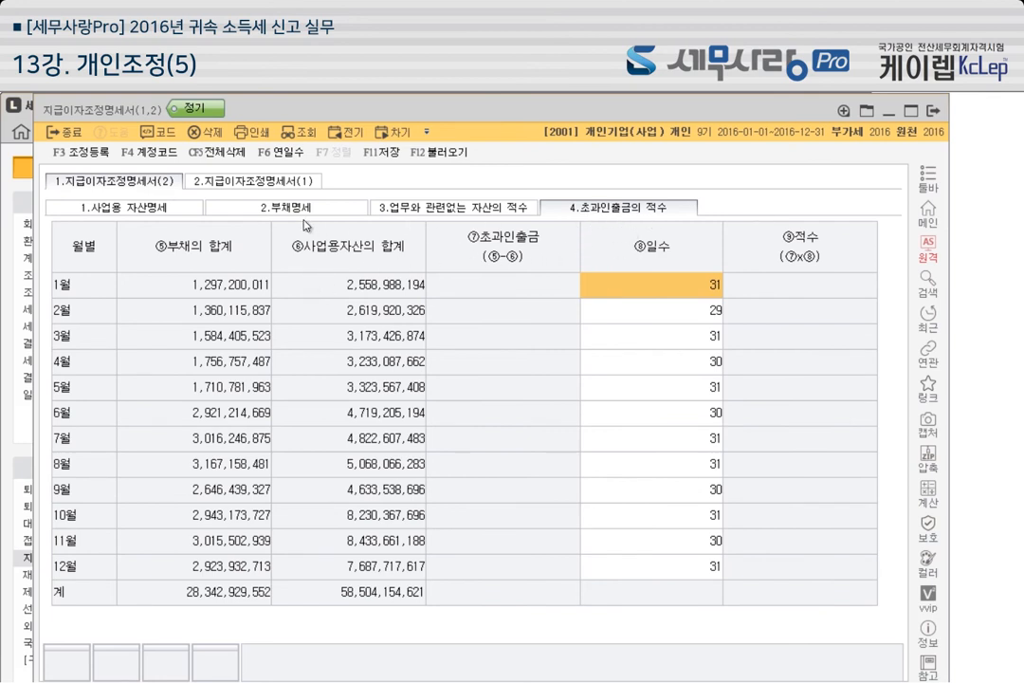
pyautogui.click(143, 206)
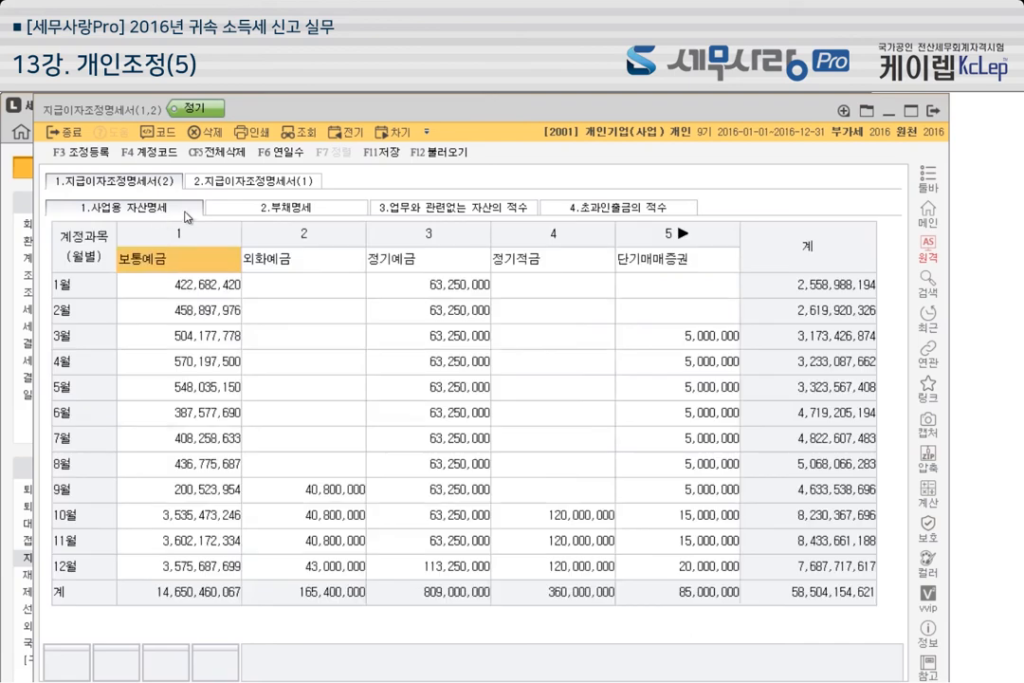
pyautogui.click(252, 206)
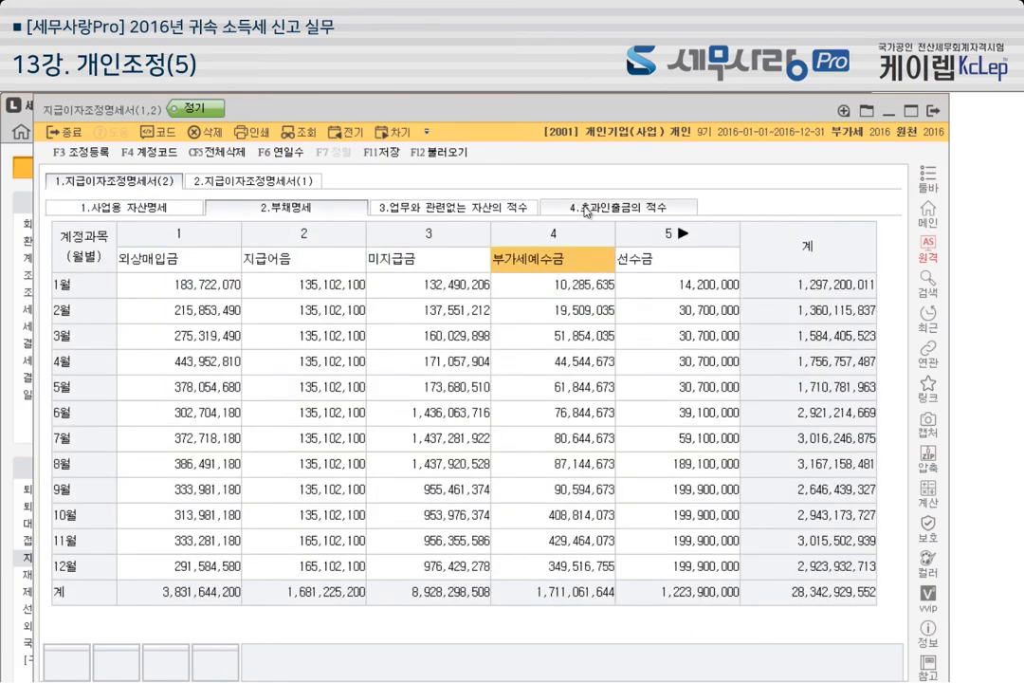
# Review the 채권자불분명이자 and 건설자금이자 entries in 조정 등록 from 지급이자조정명세서(1), and close the dialog
pyautogui.click(252, 180)
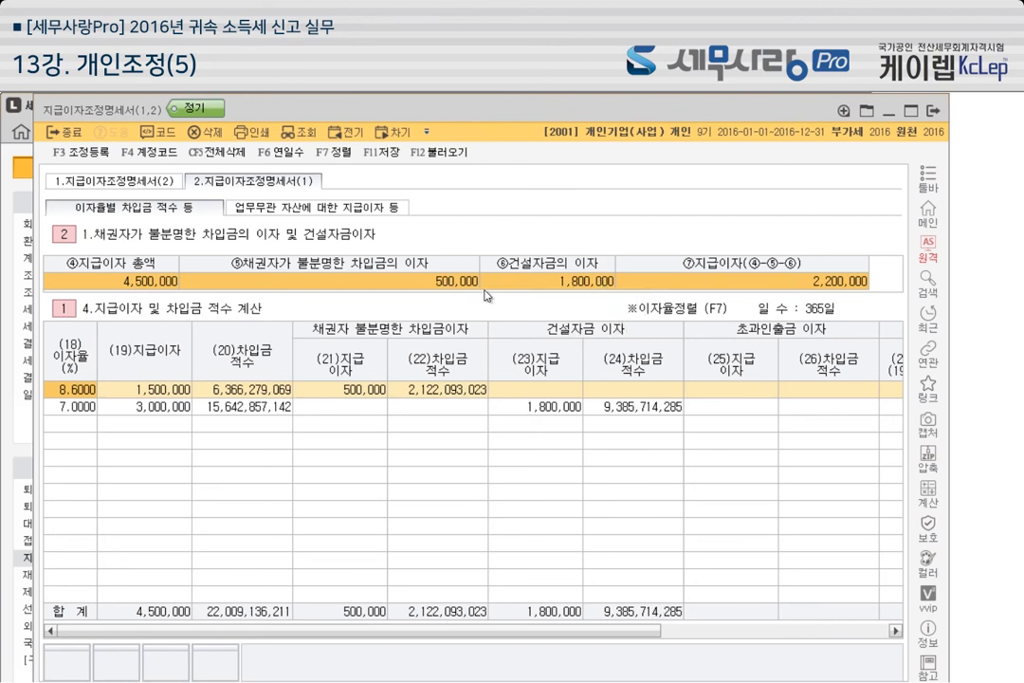
pyautogui.click(80, 152)
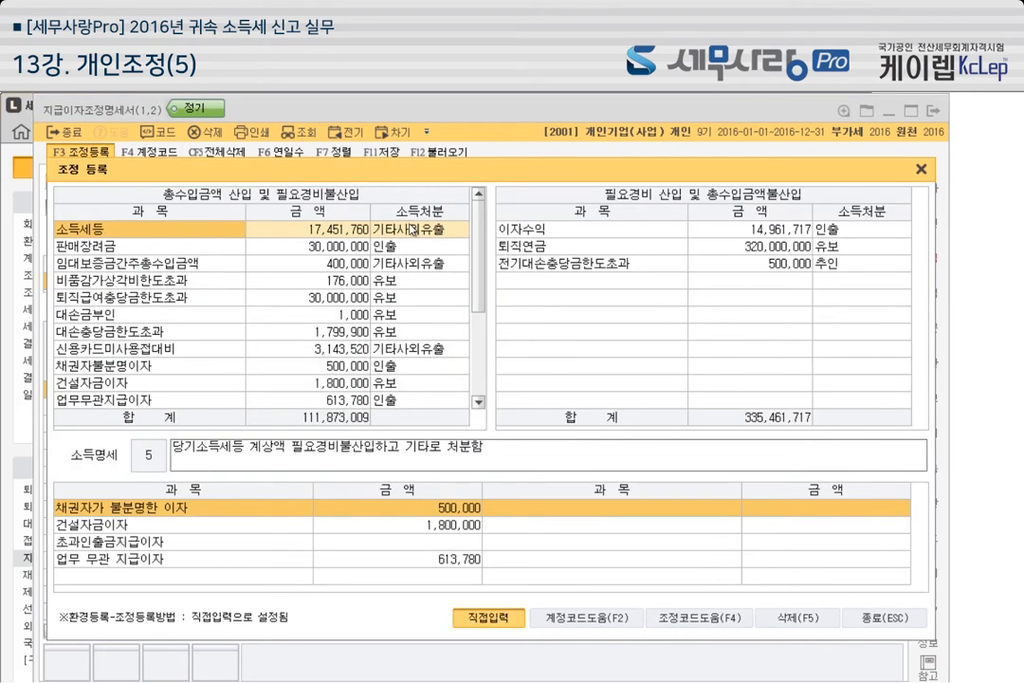
pyautogui.click(272, 369)
pyautogui.click(285, 384)
pyautogui.click(303, 372)
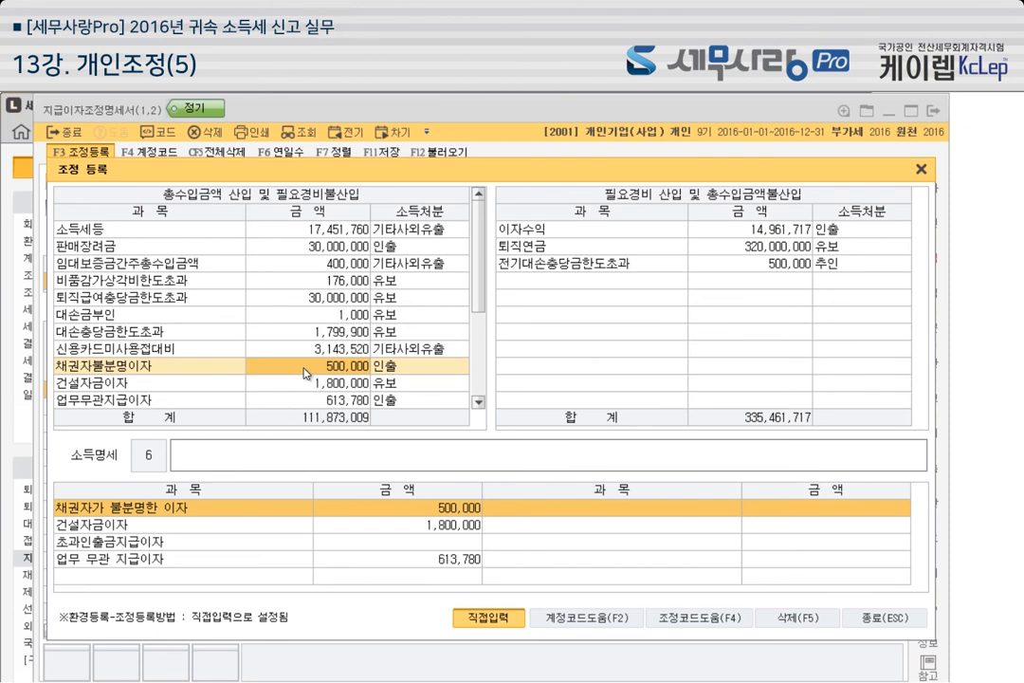
pyautogui.click(256, 387)
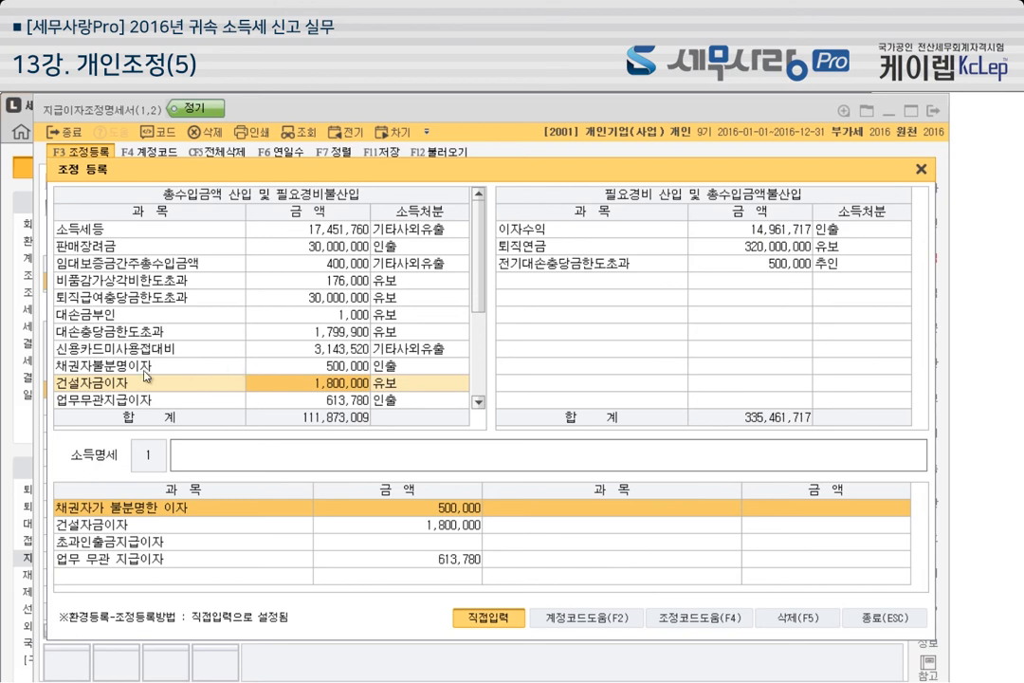
pyautogui.click(270, 370)
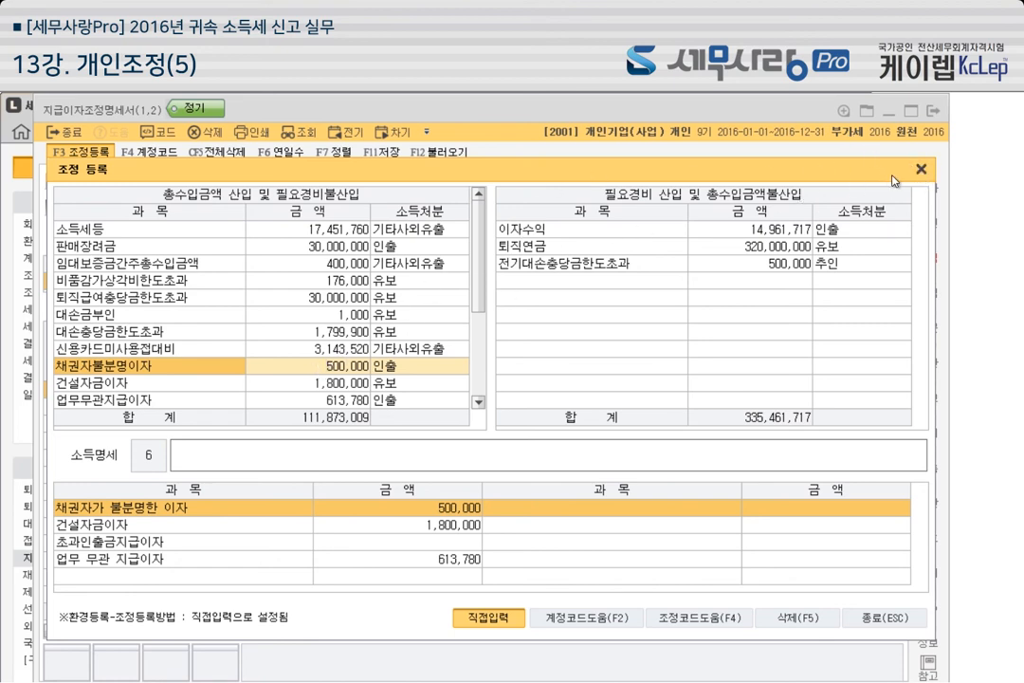
pyautogui.press('Escape')
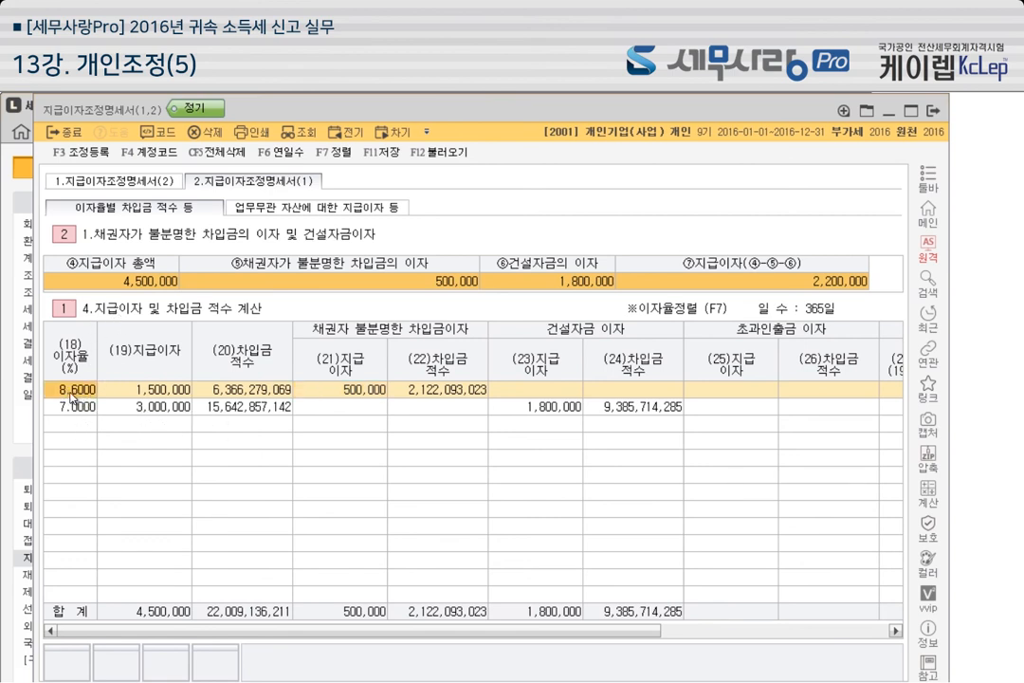
# Examine the 지급이자 and 차입금 적수 figures for the 8.6% and 7% interest rate rows
pyautogui.click(140, 393)
pyautogui.click(179, 395)
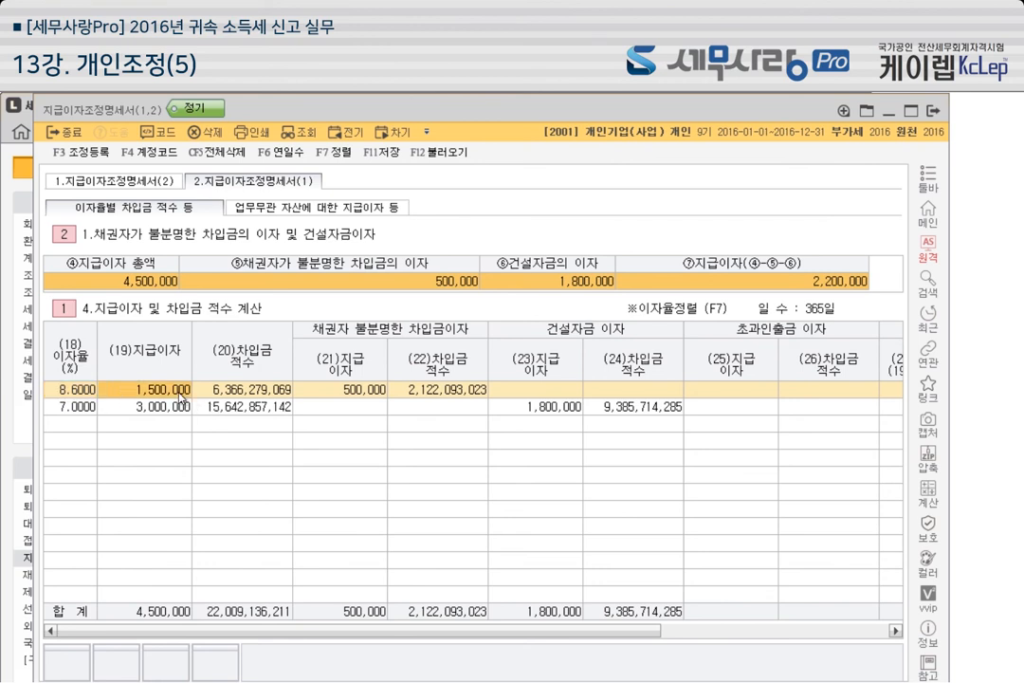
pyautogui.press('Return')
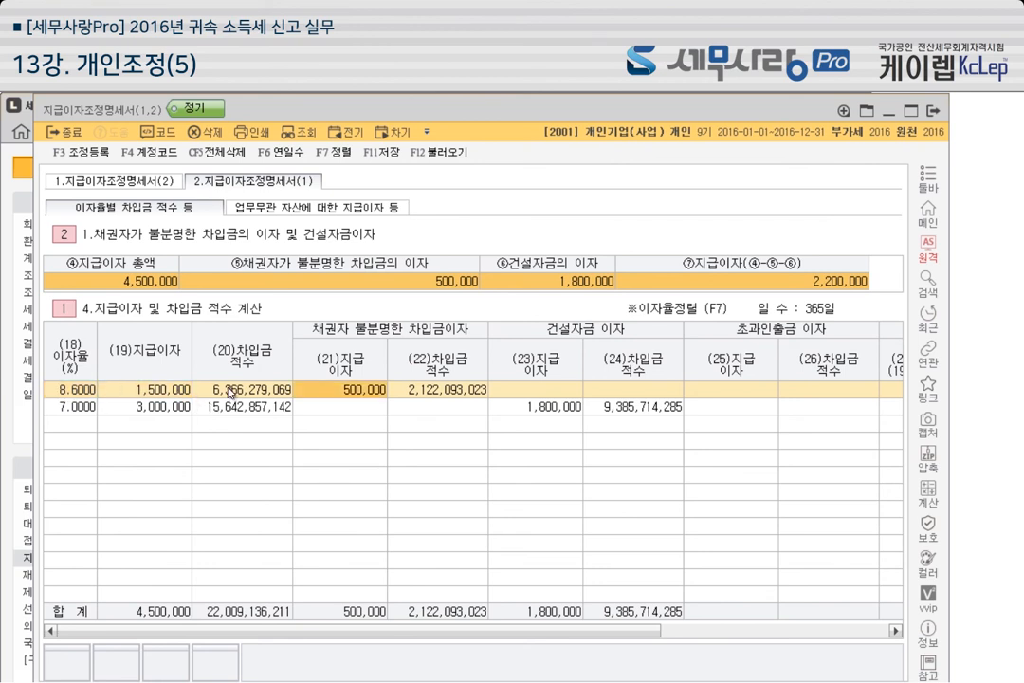
pyautogui.click(68, 407)
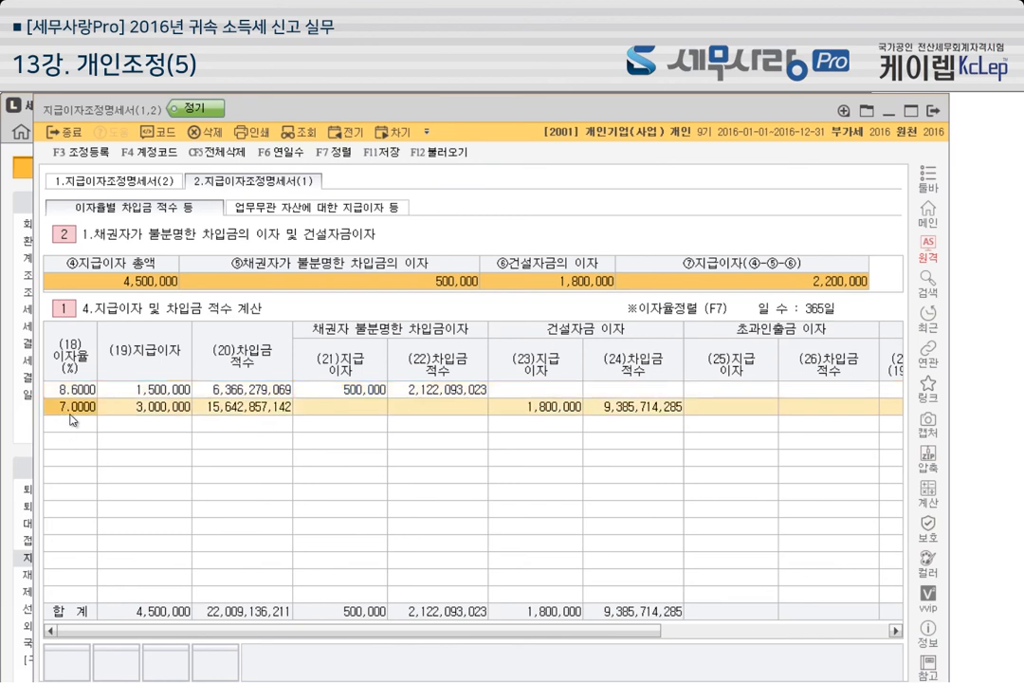
pyautogui.click(168, 411)
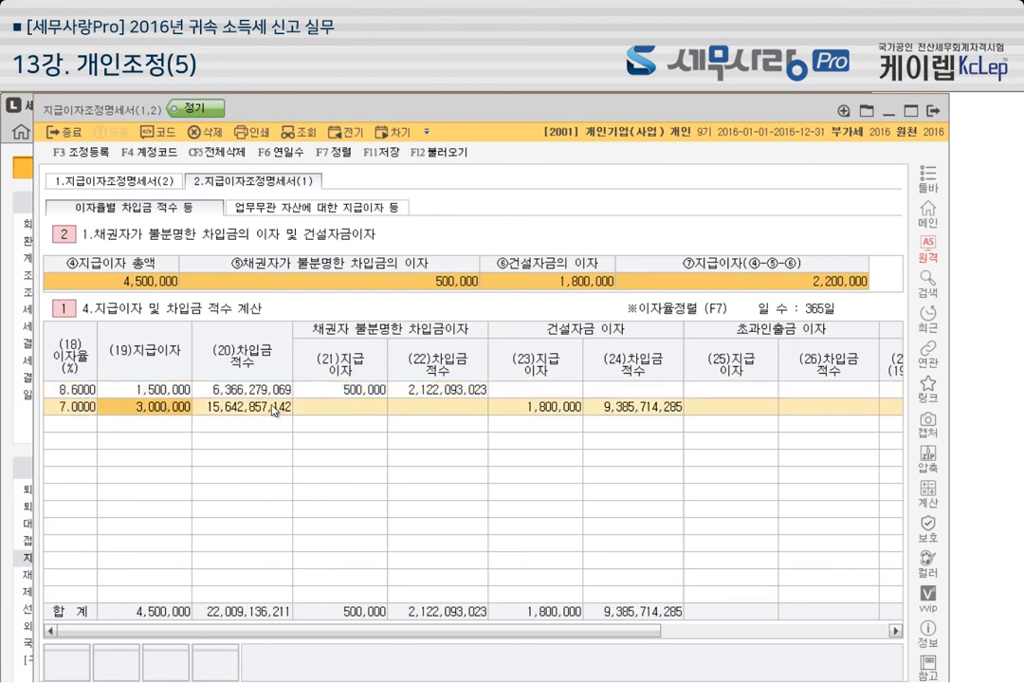
pyautogui.press('Return')
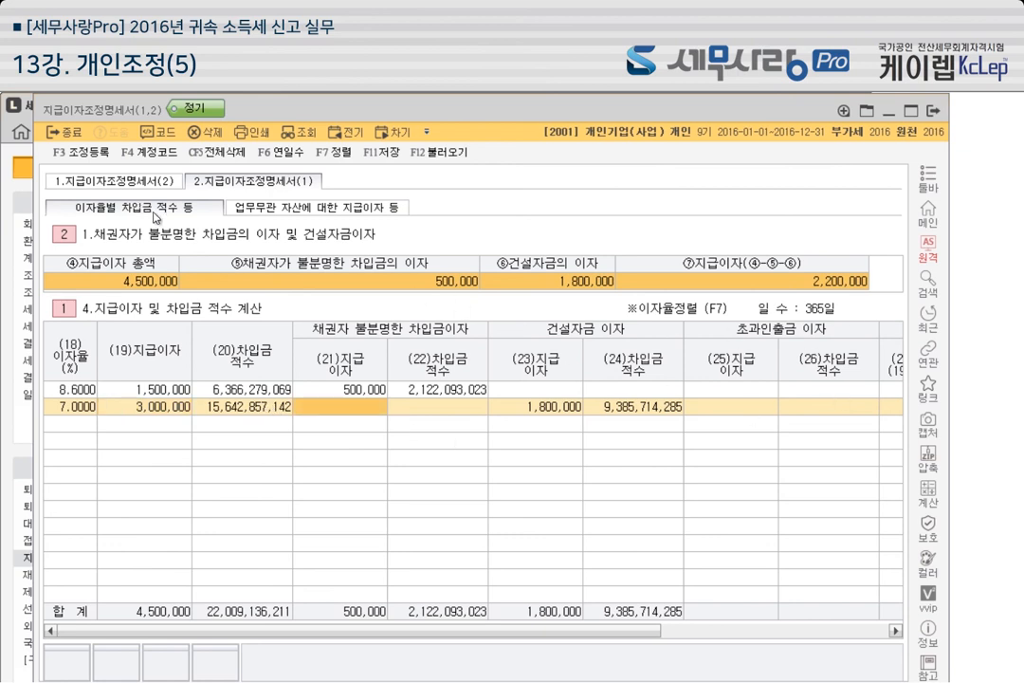
# Compare 업무무관 자산에 대한 지급이자 with 업무와 관련없는 자산의 적수 and 이자율별 차입금 적수
pyautogui.click(313, 207)
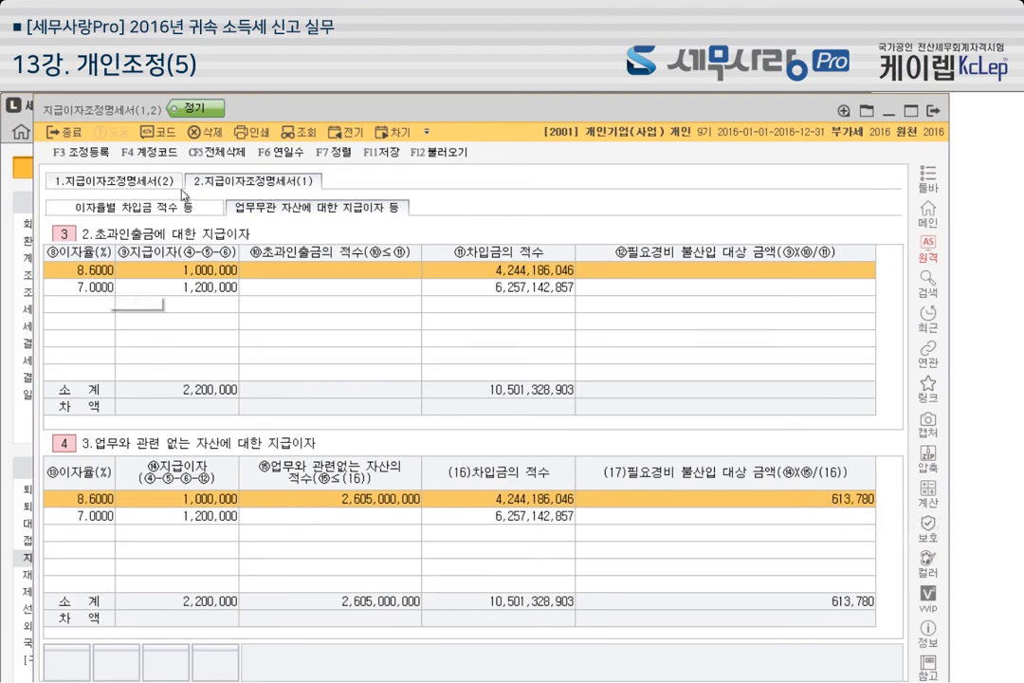
pyautogui.click(130, 179)
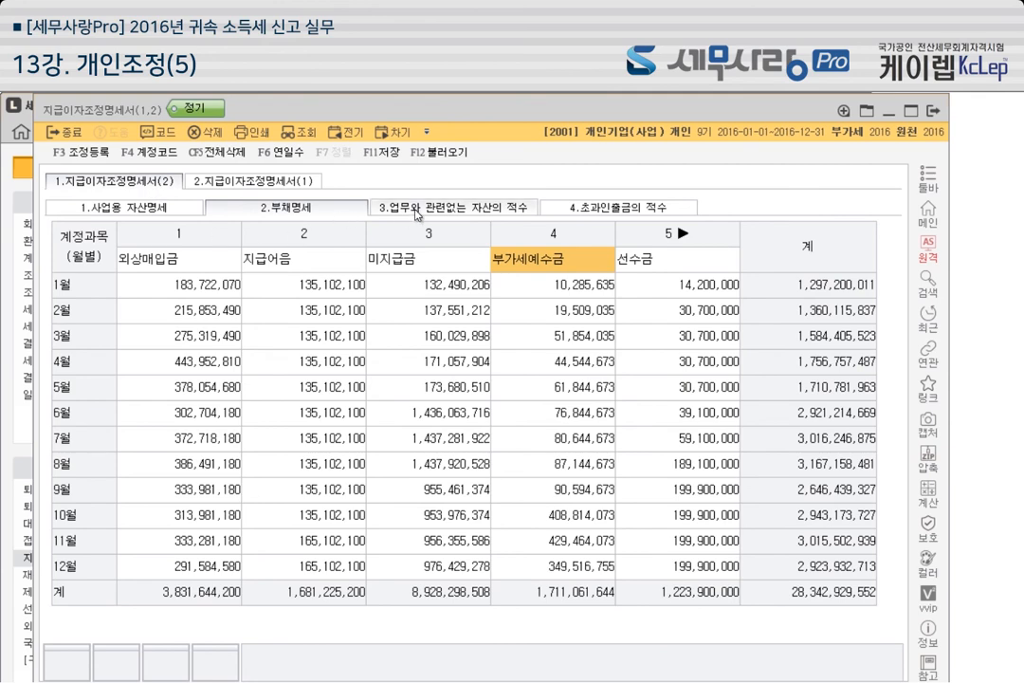
pyautogui.click(414, 209)
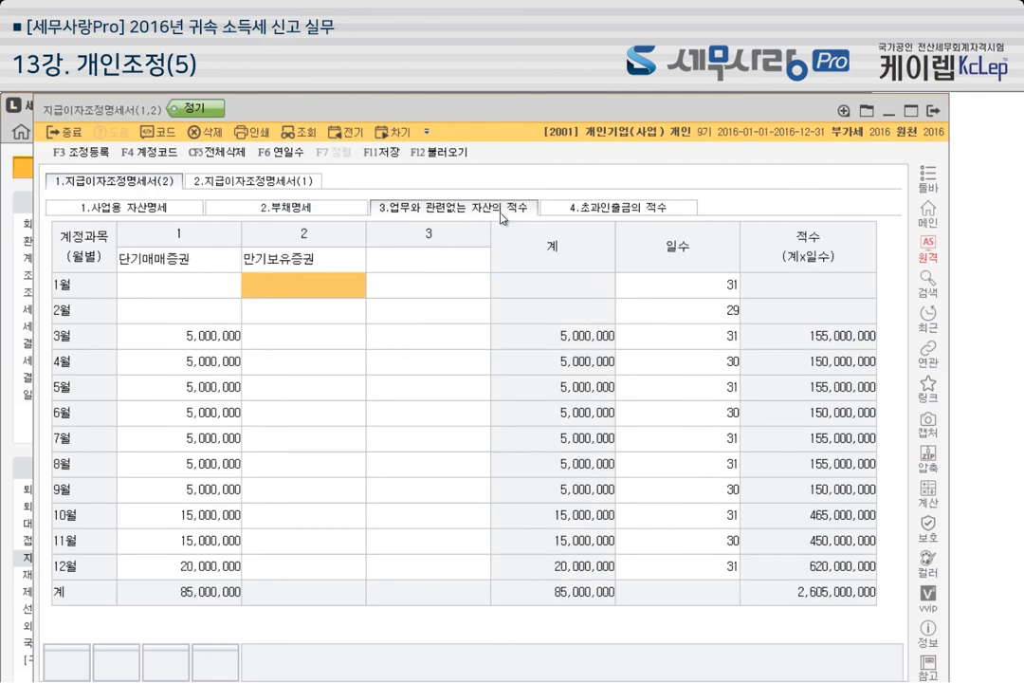
pyautogui.click(253, 179)
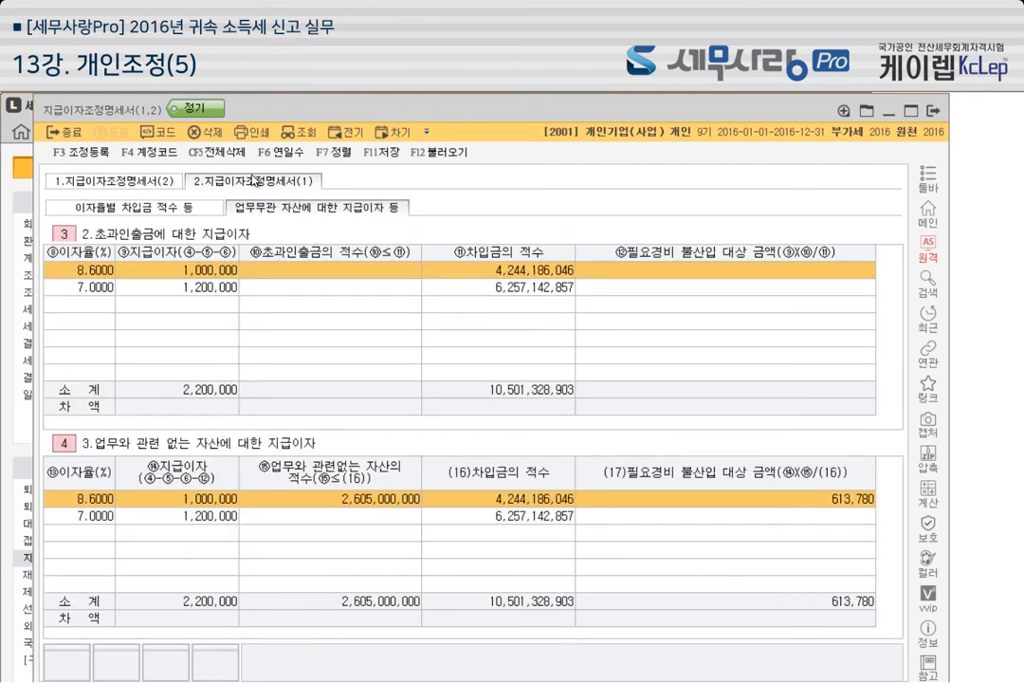
pyautogui.click(115, 208)
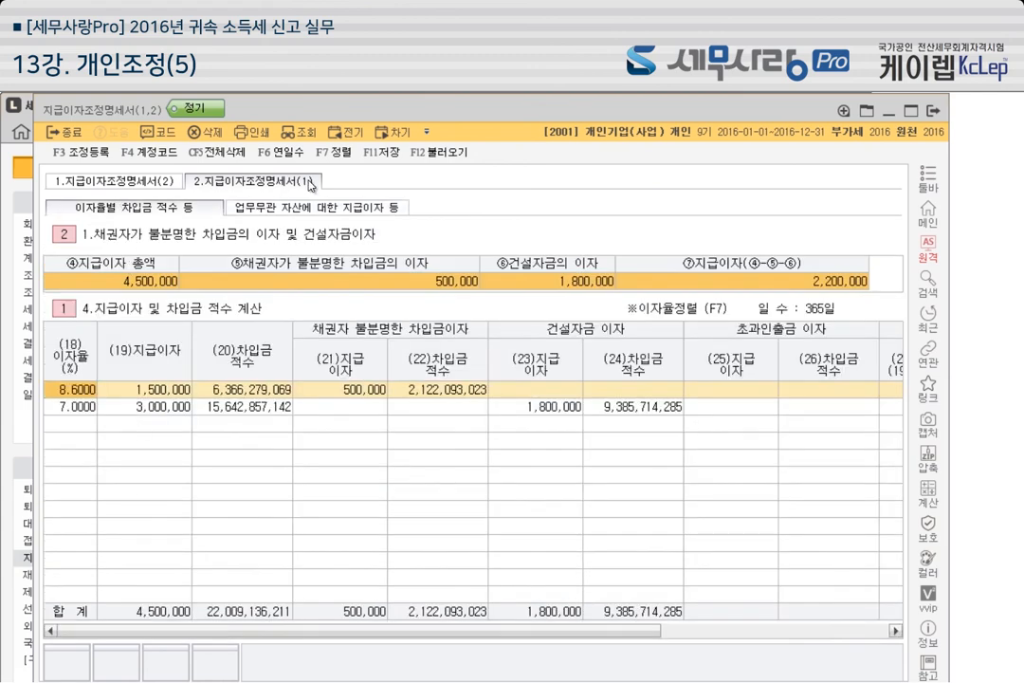
pyautogui.click(313, 207)
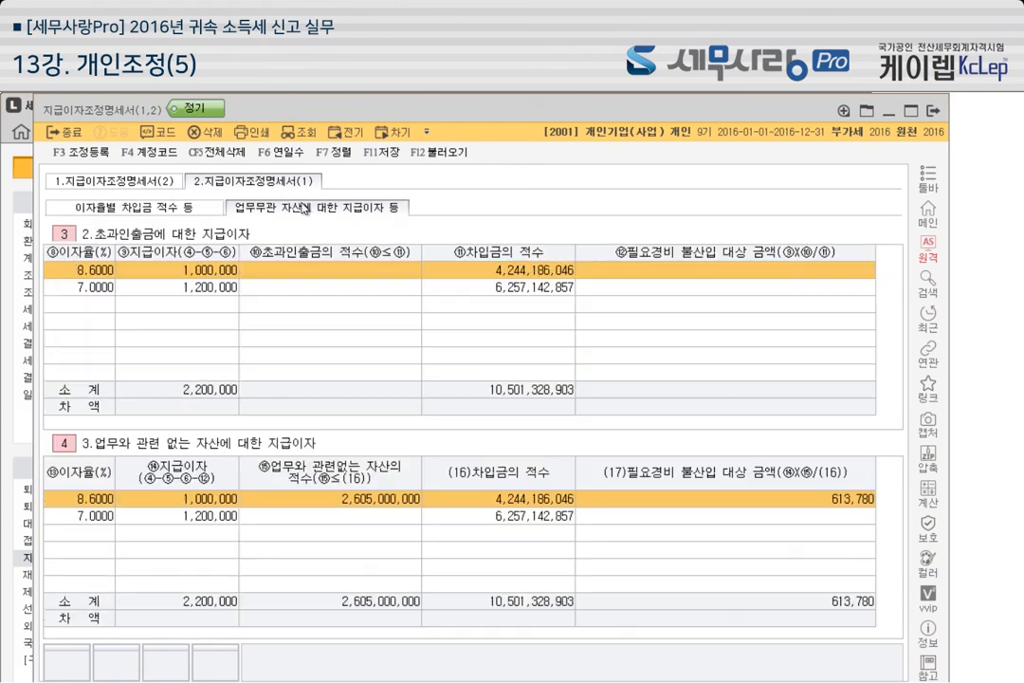
# Review the 업무무관지급이자 entry and its 소득명세 in 조정 등록, and close the dialog
pyautogui.click(104, 153)
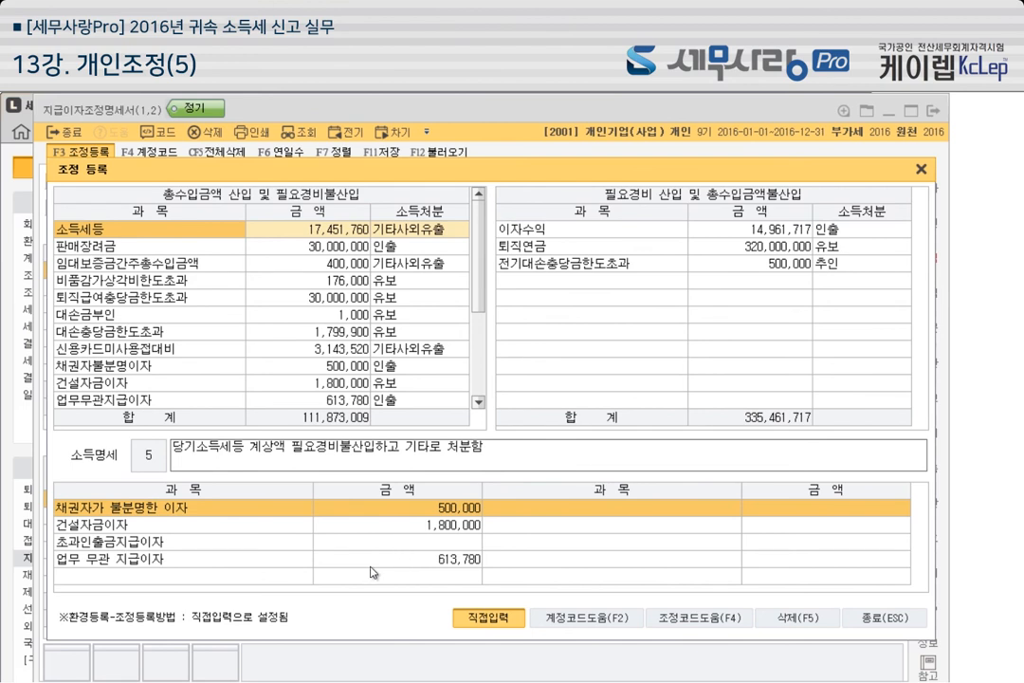
pyautogui.click(333, 559)
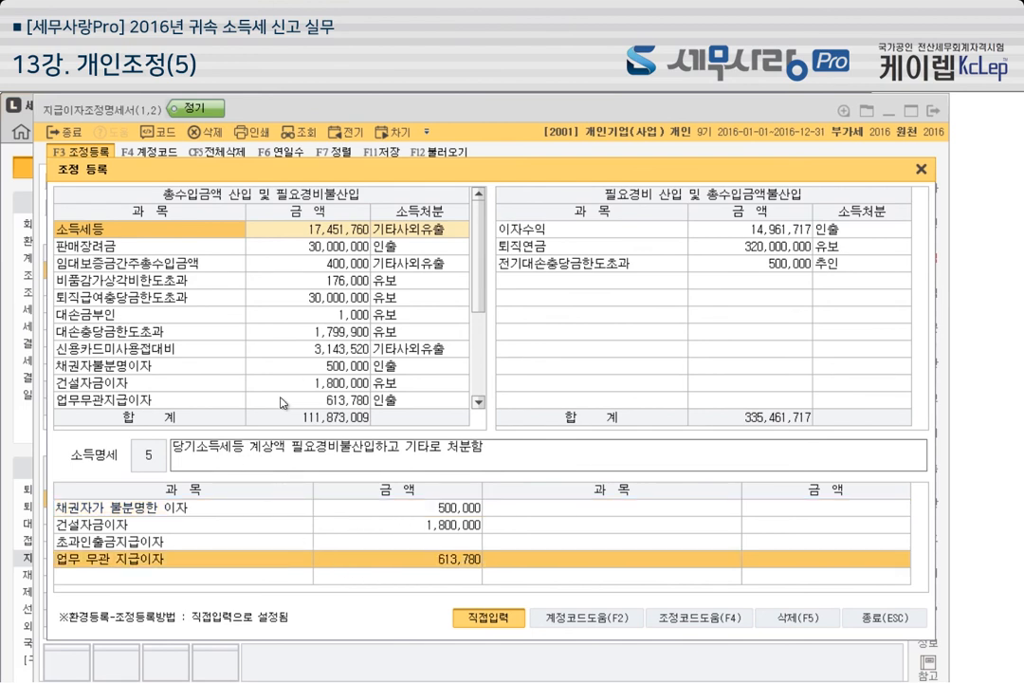
pyautogui.click(283, 402)
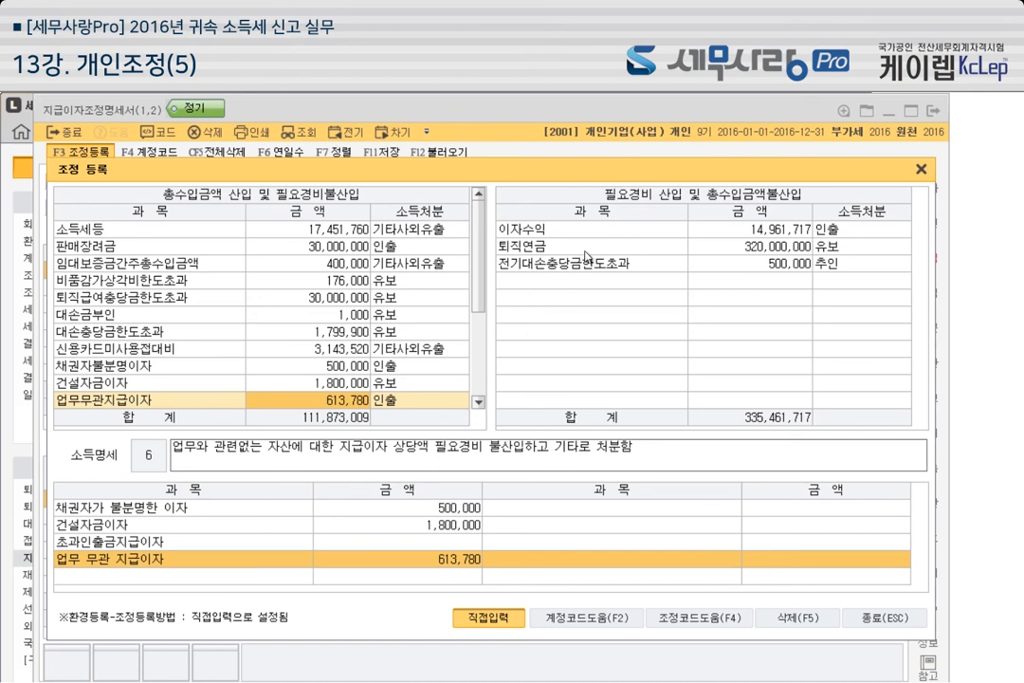
pyautogui.click(920, 169)
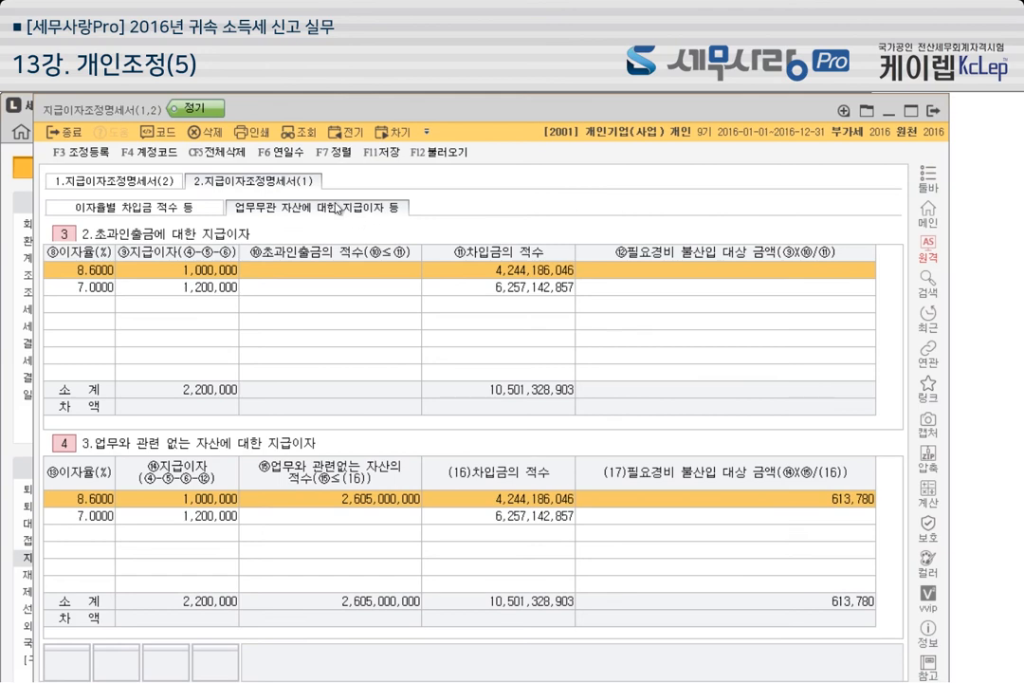
# Exit 지급이자조정명세서(1,2)
pyautogui.click(933, 112)
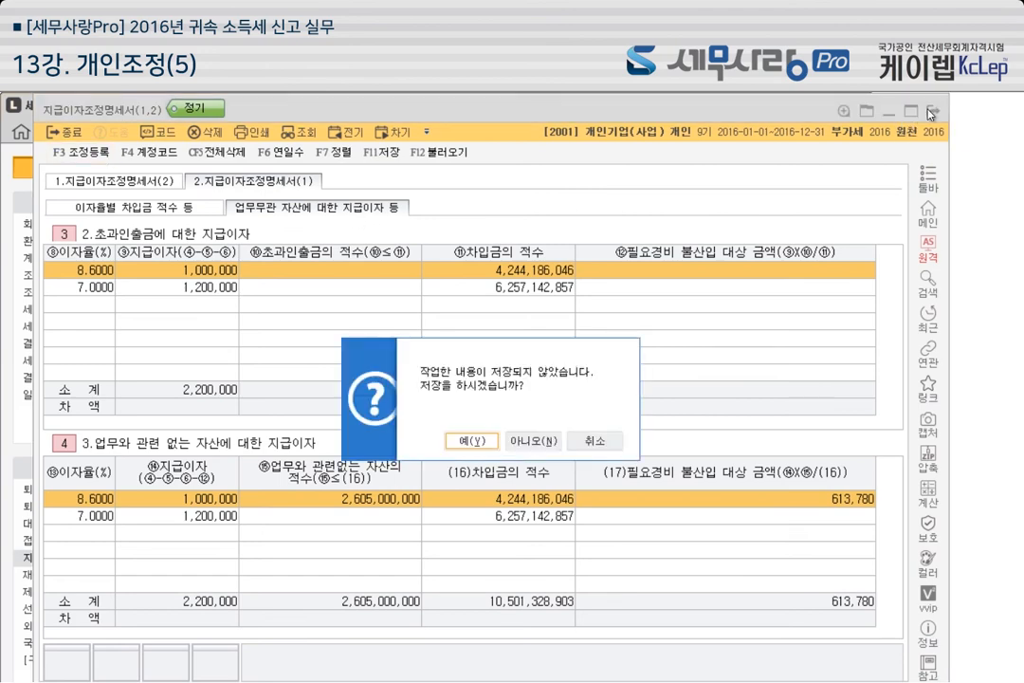